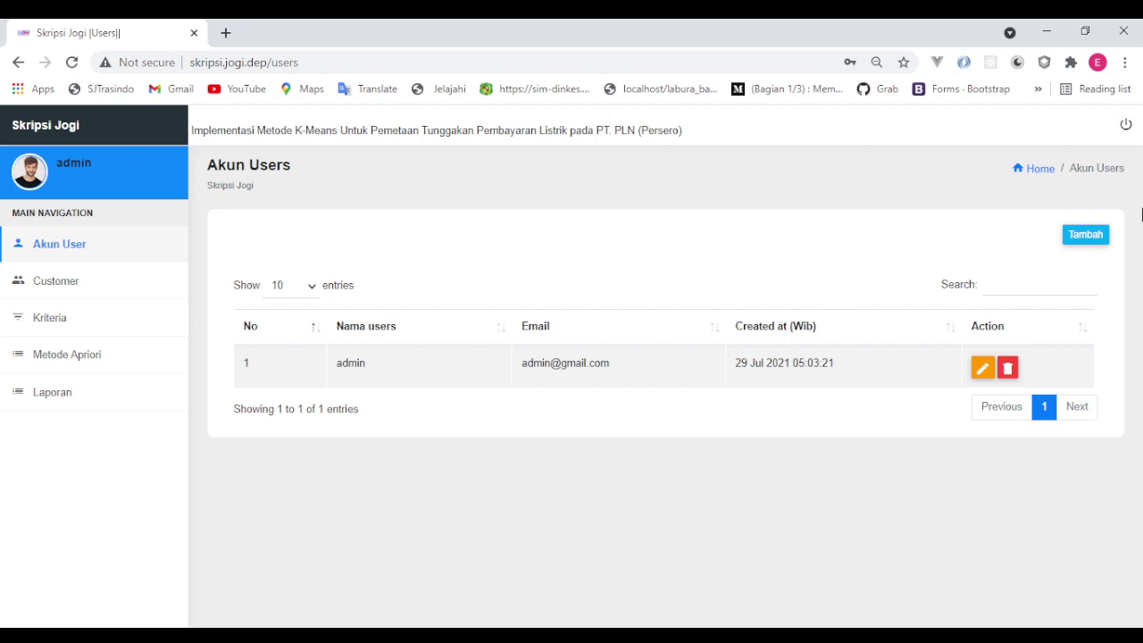
Step: Inspect the form for adding a user and the edit form of the admin account, closing both without saving
left_click(1091, 237)
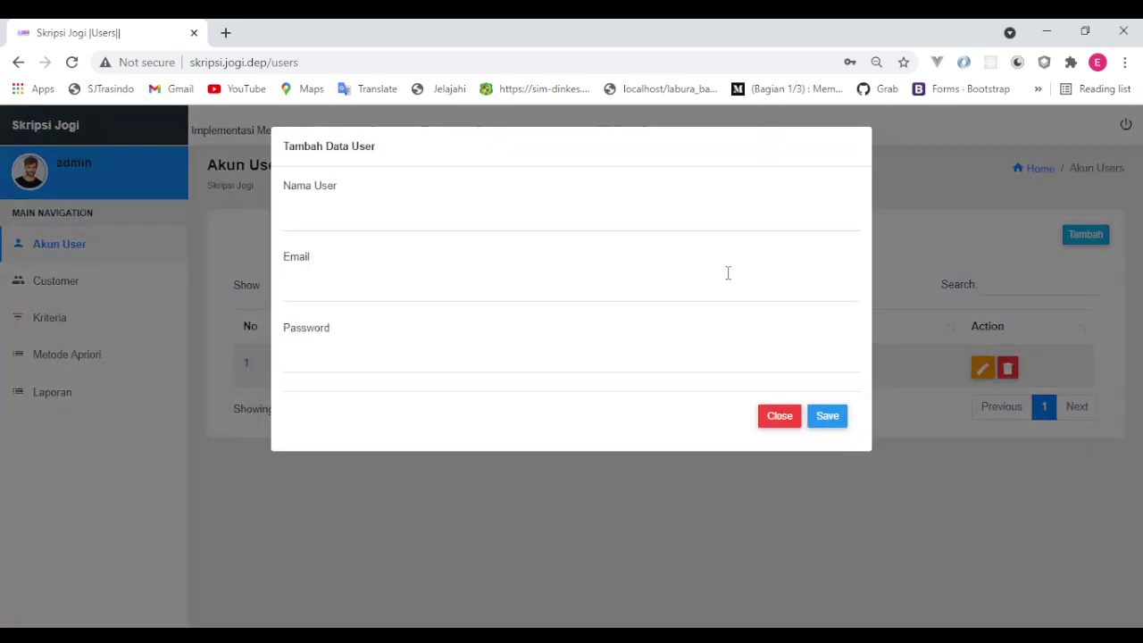
left_click(643, 213)
left_click(782, 420)
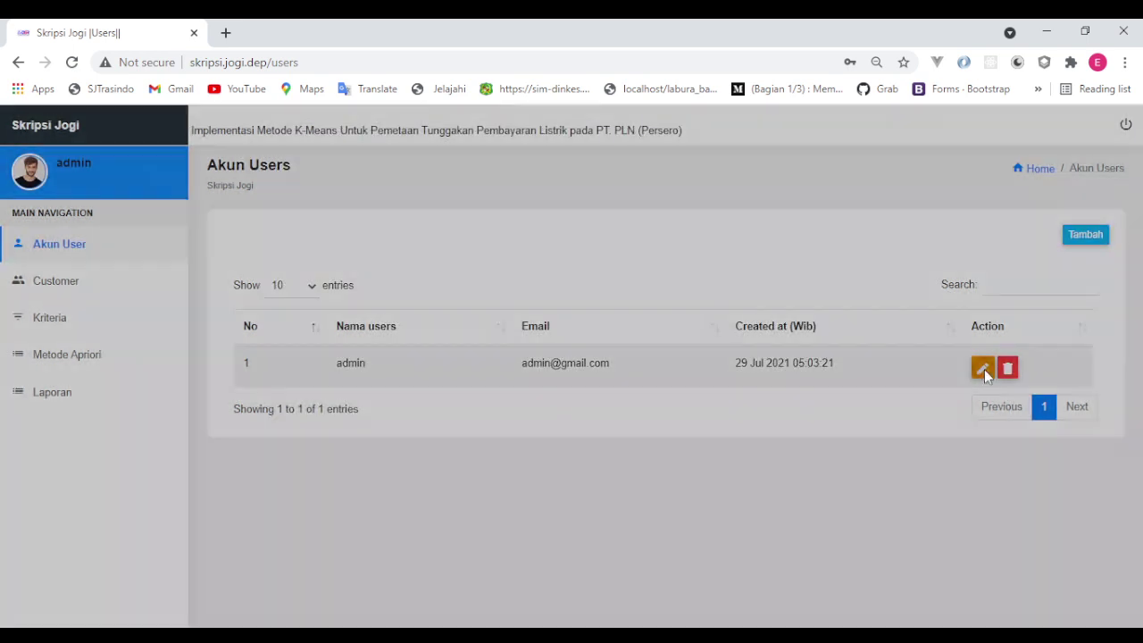
left_click(983, 368)
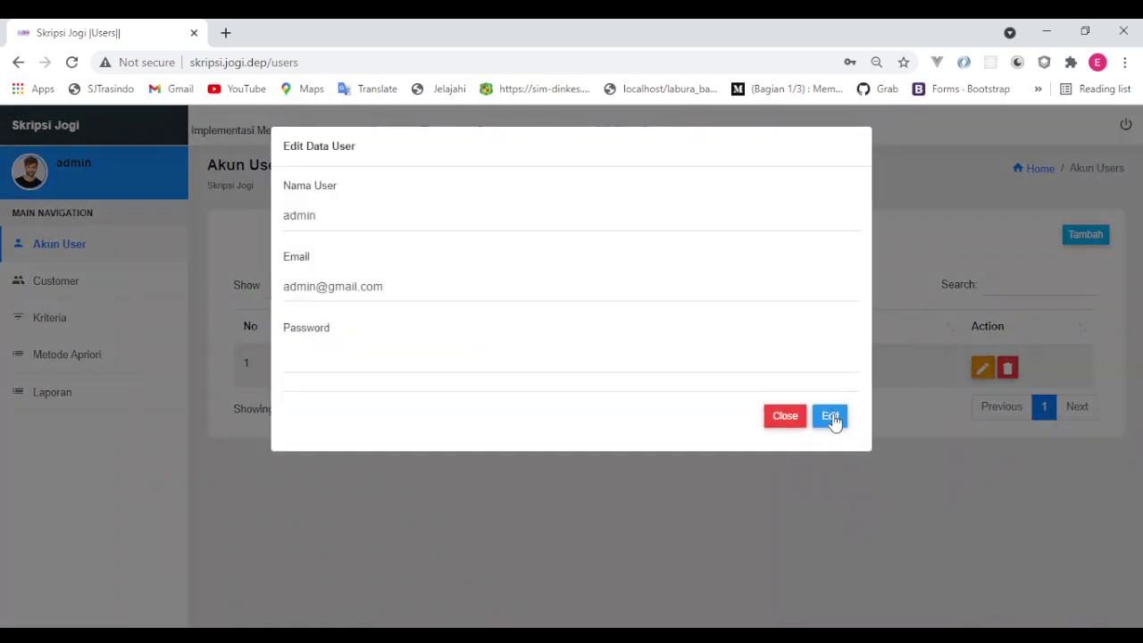
left_click(782, 420)
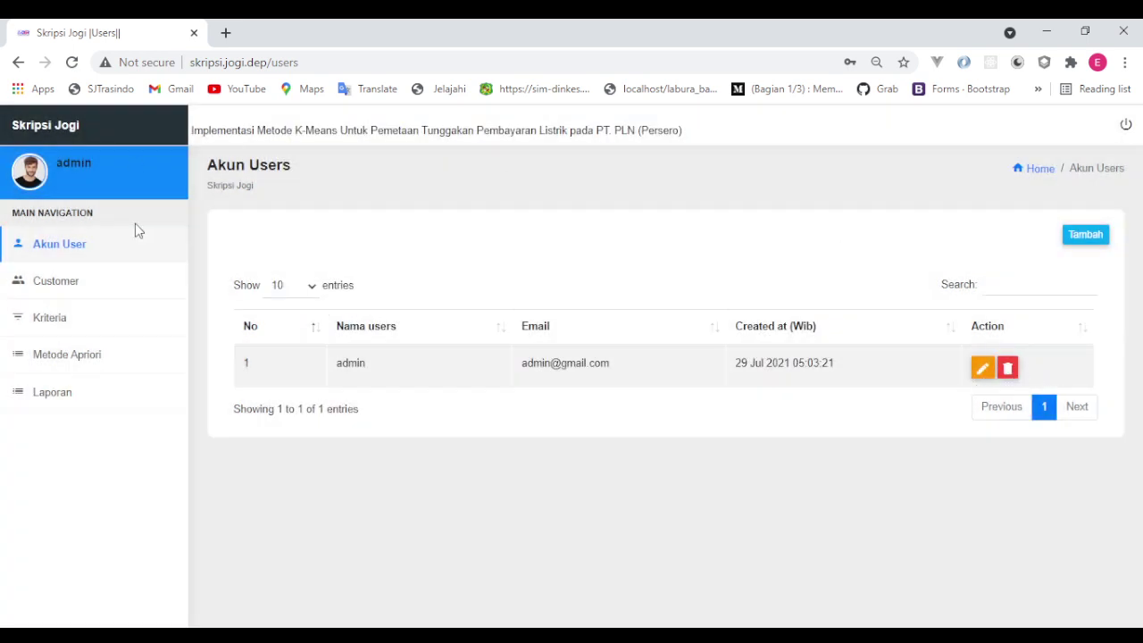
Step: Show the Master Customer list and inspect the form for adding a customer, closing it without saving
left_click(77, 296)
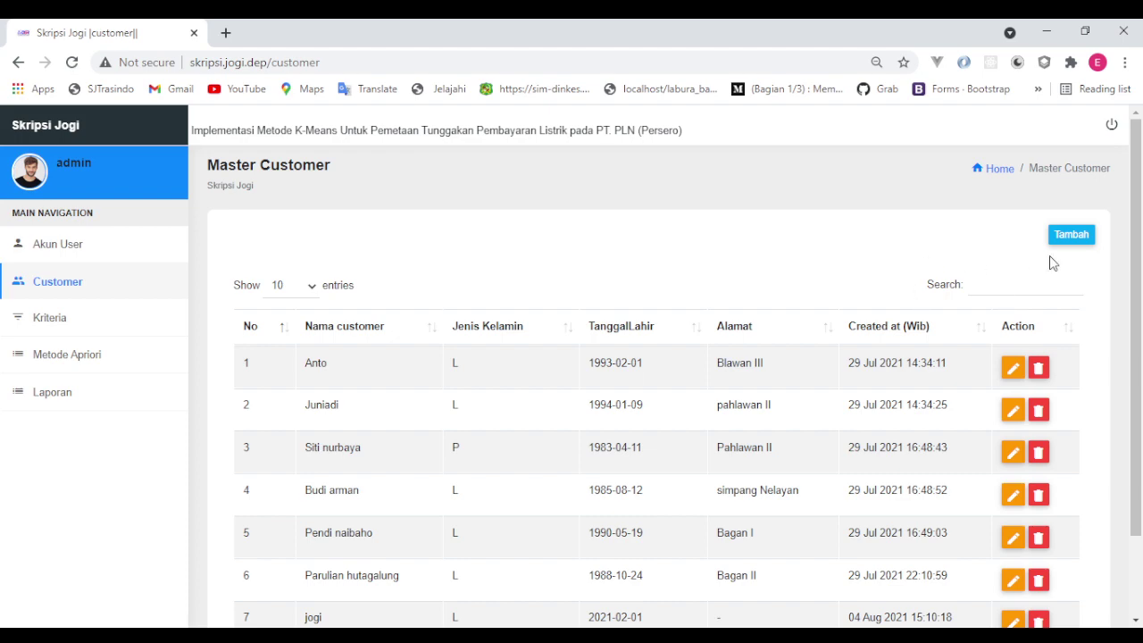
left_click(1089, 241)
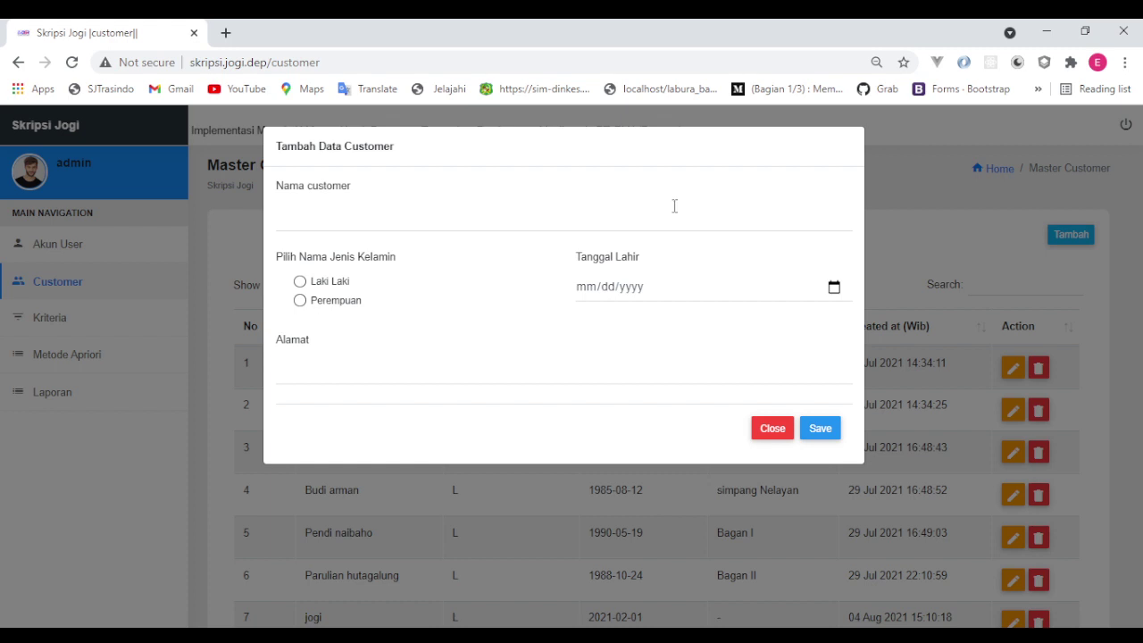
left_click(381, 217)
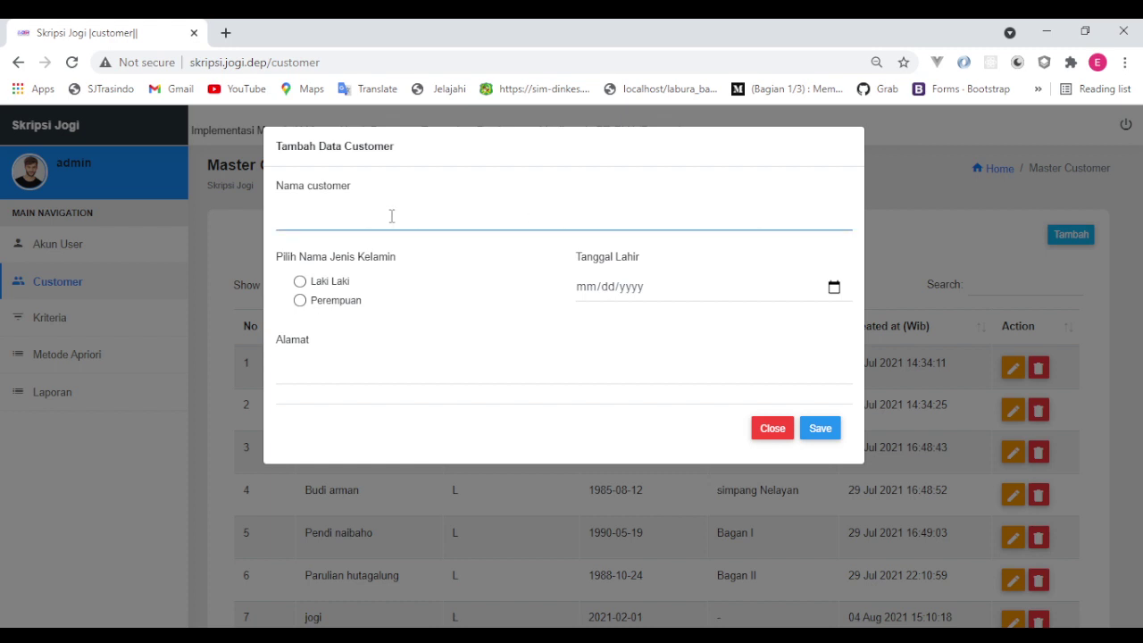
left_click(506, 195)
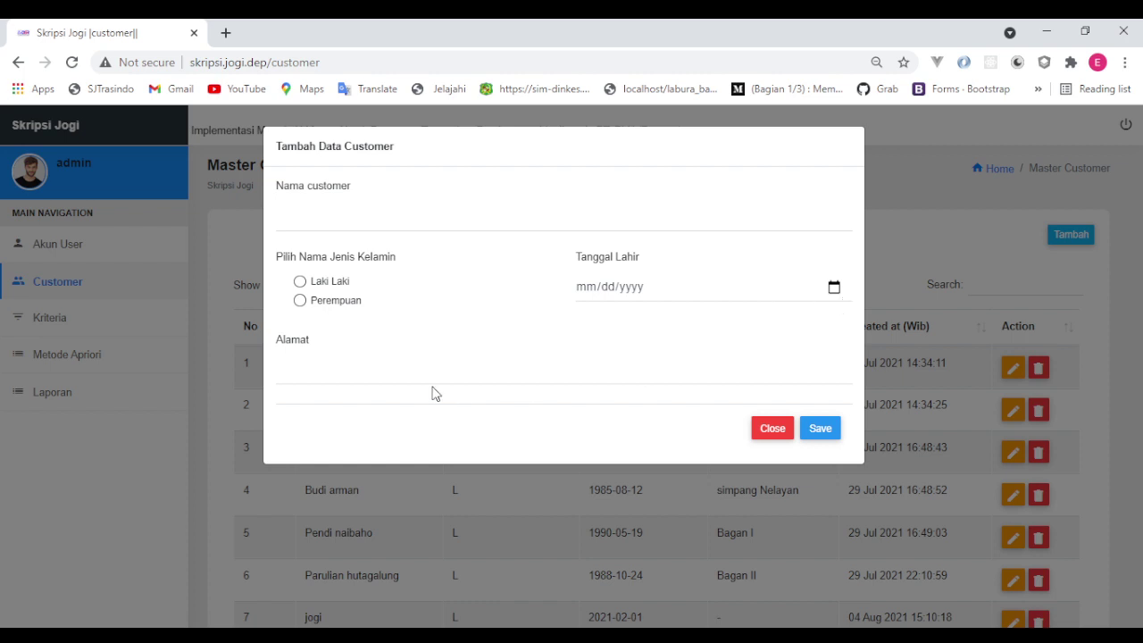
left_click(773, 430)
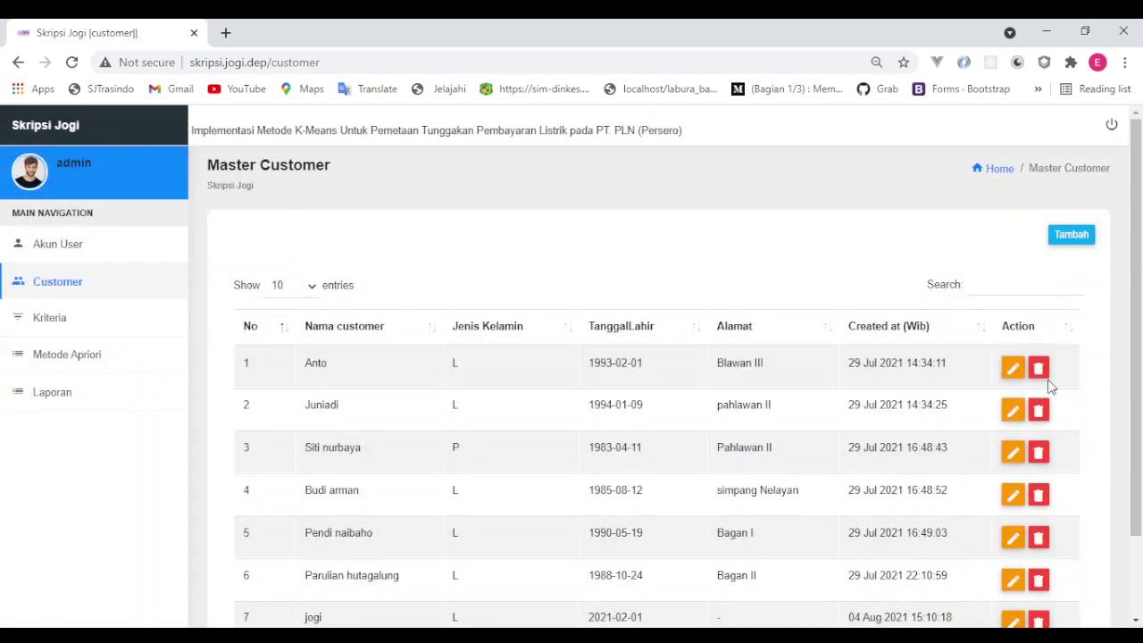
Step: Look through the Kriteria list and view the weights defined for the Daya criterion
left_click(80, 328)
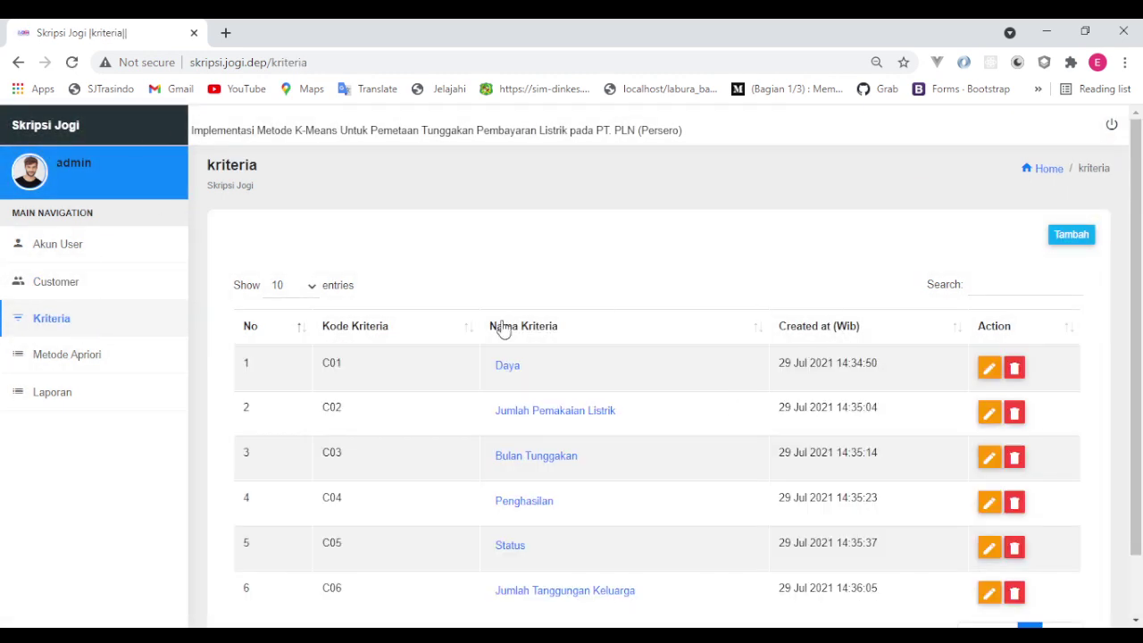
scroll(571, 357, "down", 1)
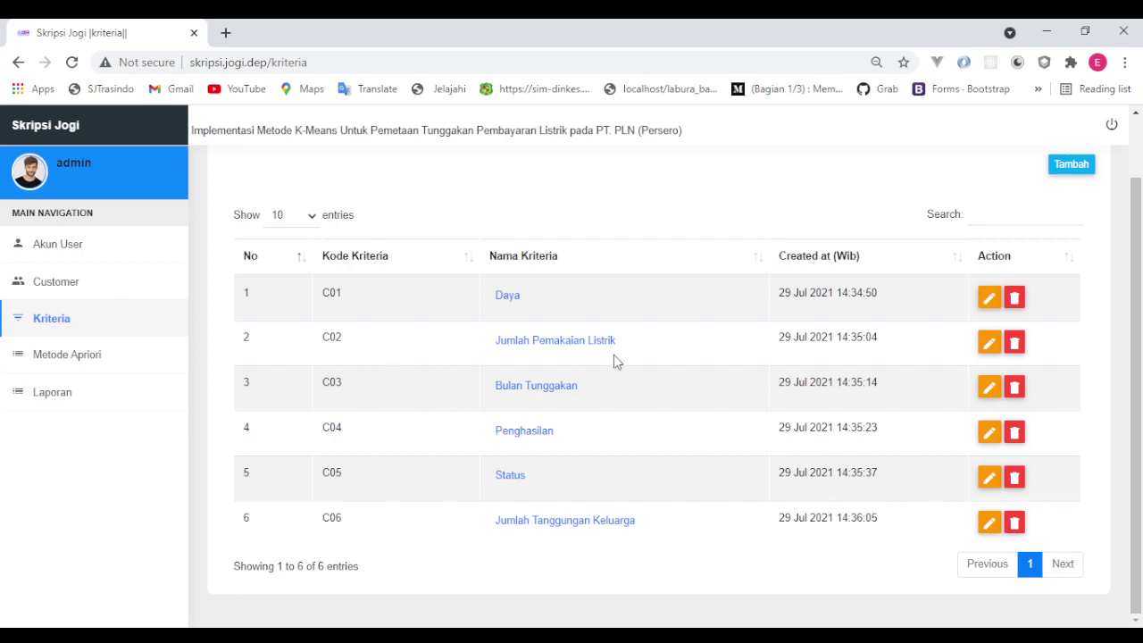
left_click(512, 304)
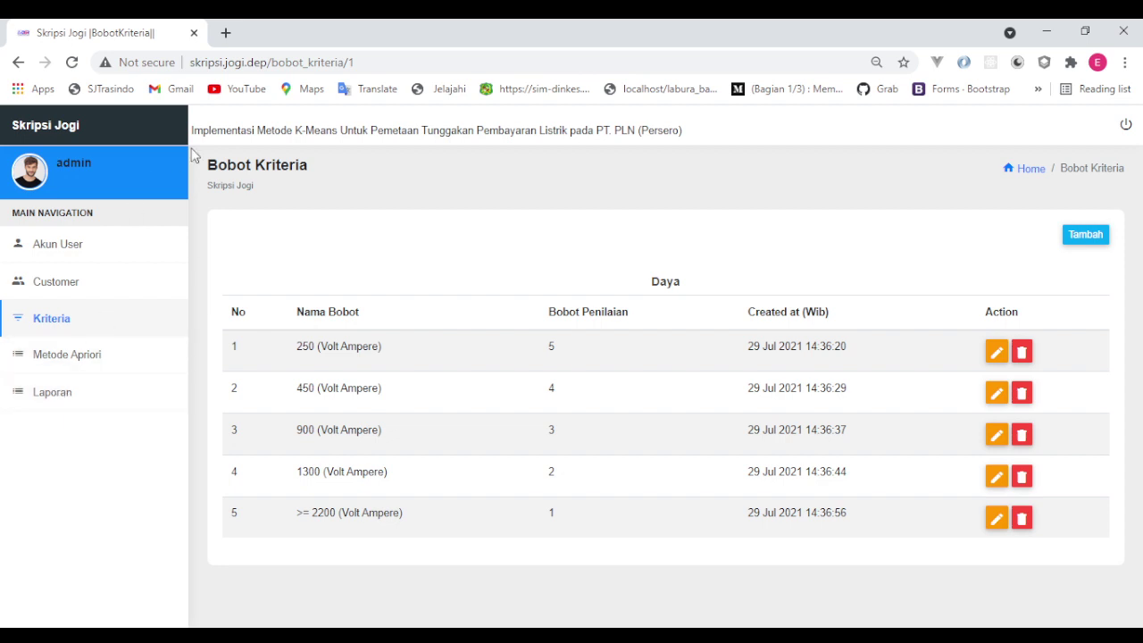
Step: Return to the Kriteria list, review the Daya weights again and go back to the full list of criteria
left_click(46, 348)
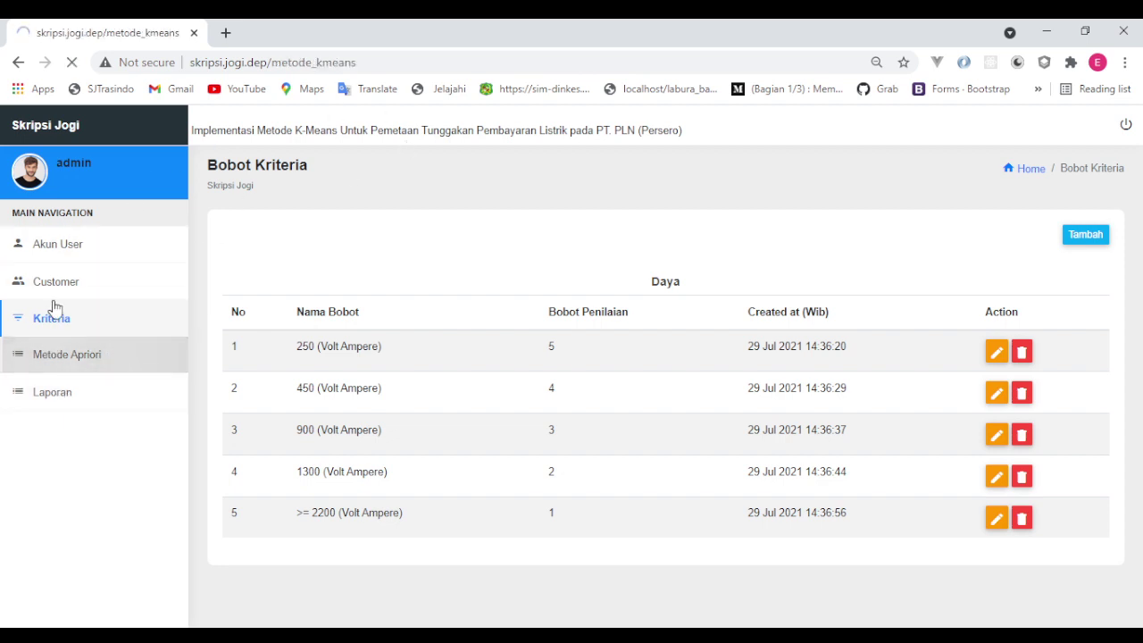
left_click(55, 319)
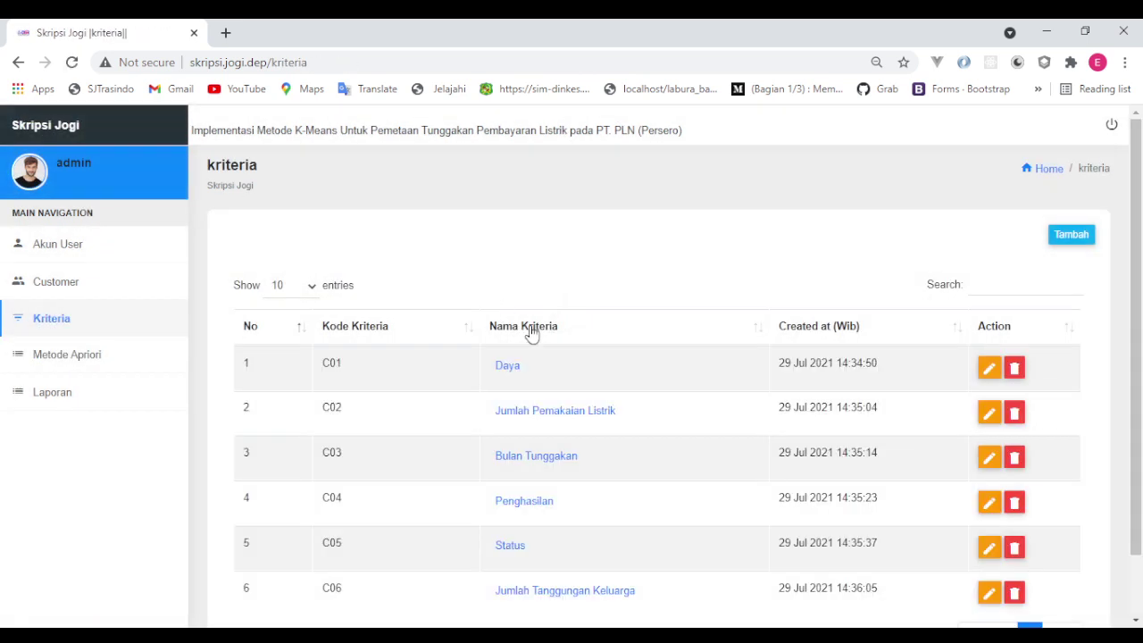
left_click(509, 370)
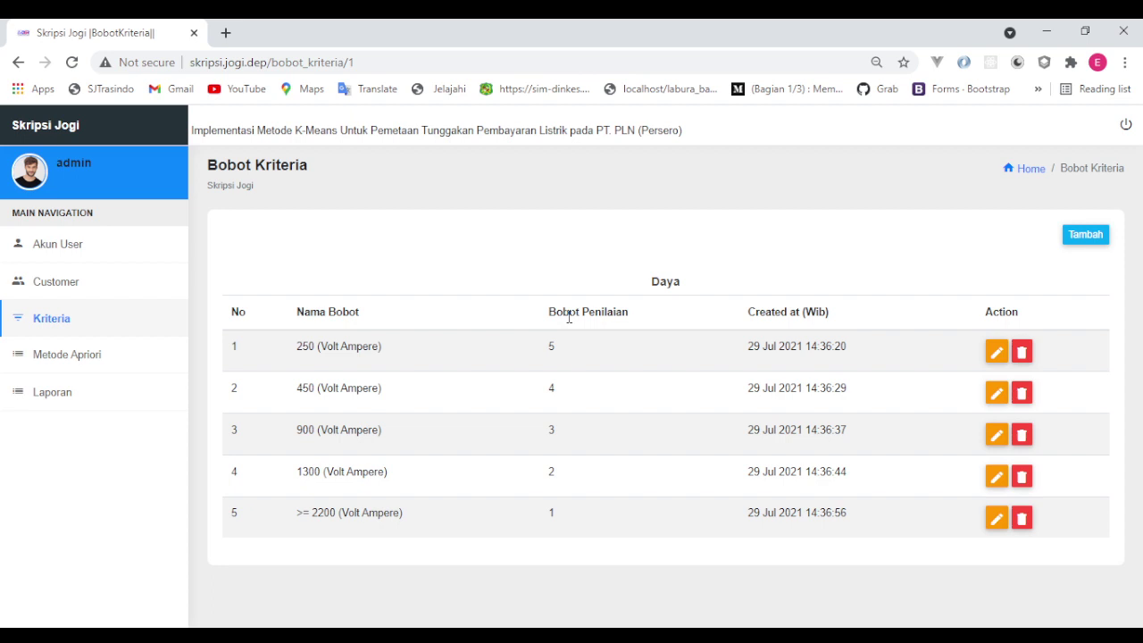
left_click(72, 322)
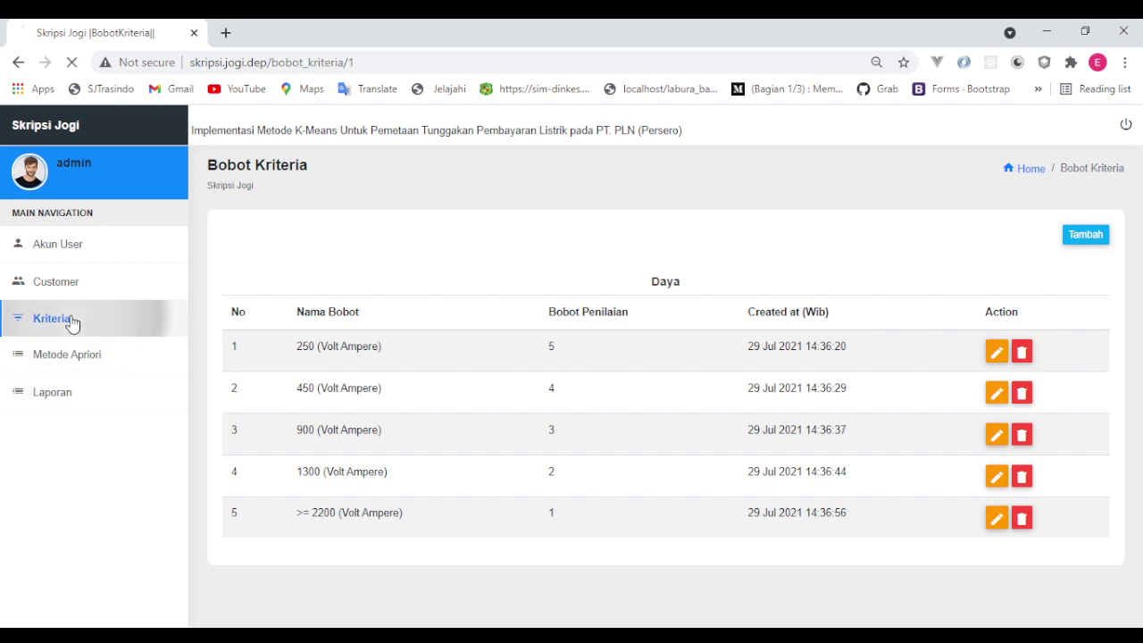
scroll(625, 474, "down", 2)
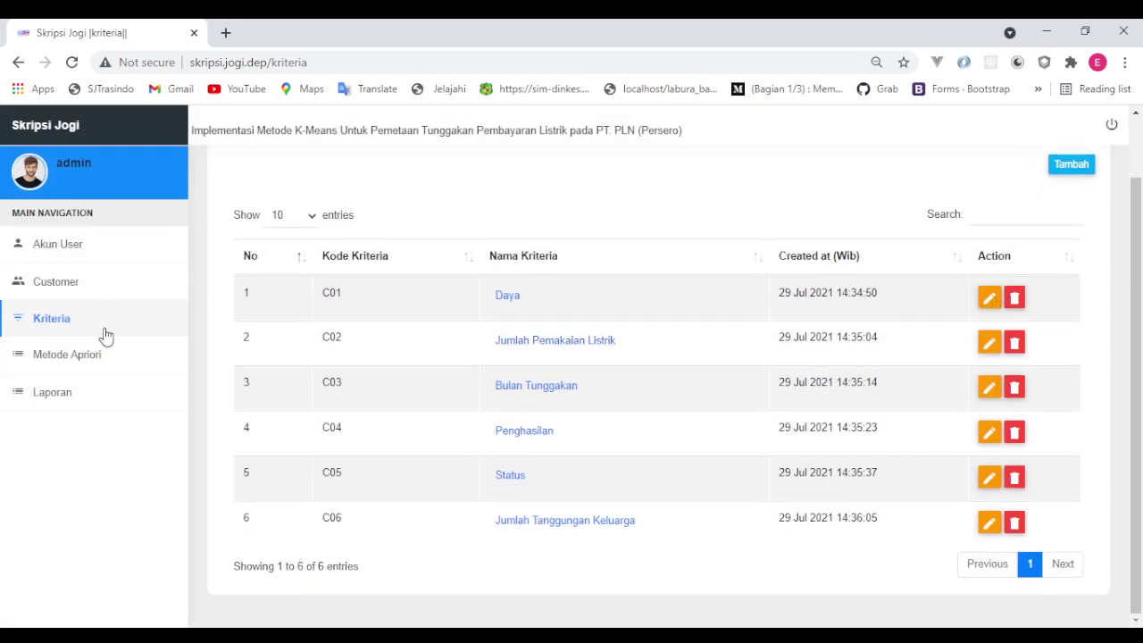
Step: Open the Metode Apriori page and examine the customer ratings and the Persamaan 01 cluster distance calculation
left_click(86, 364)
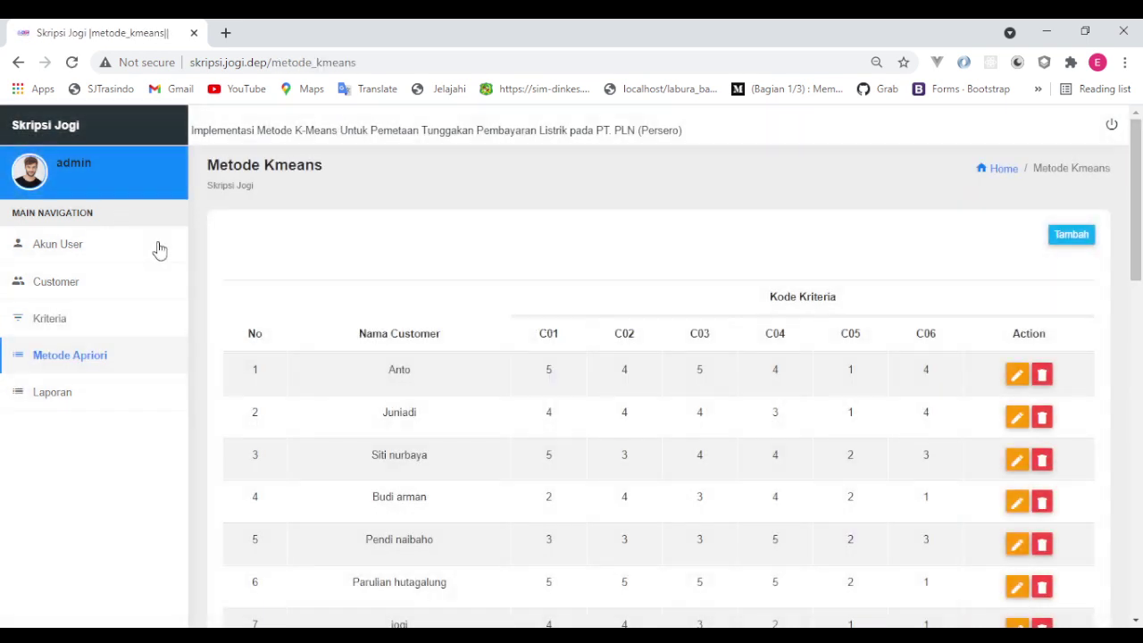
scroll(734, 280, "down", 2)
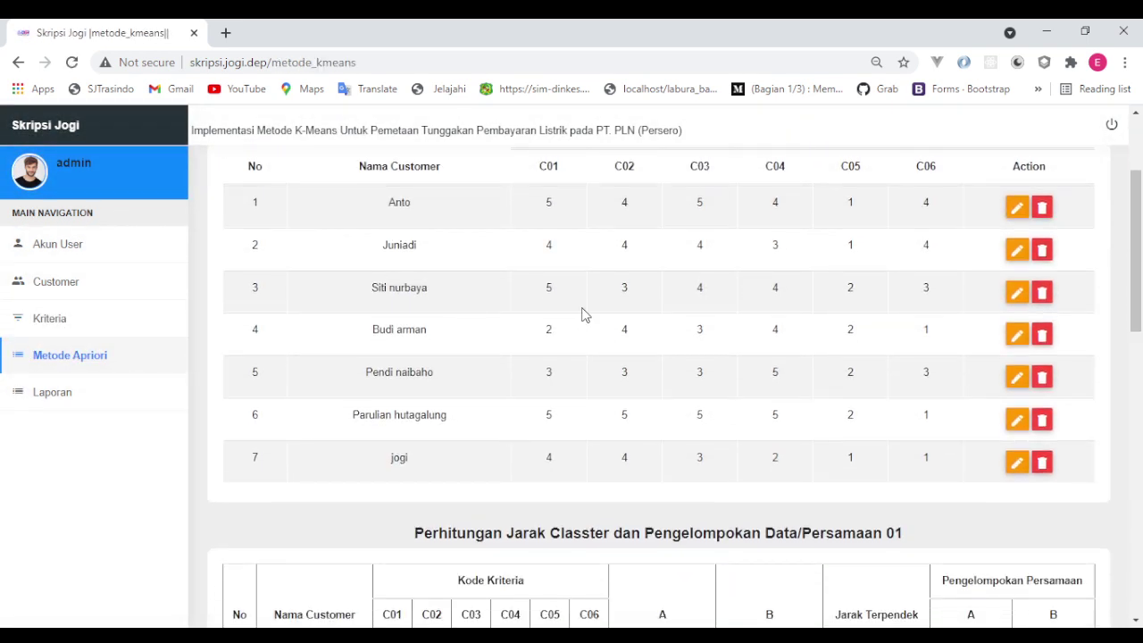
scroll(650, 281, "up", 2)
scroll(650, 282, "up", 1)
scroll(741, 337, "down", 4)
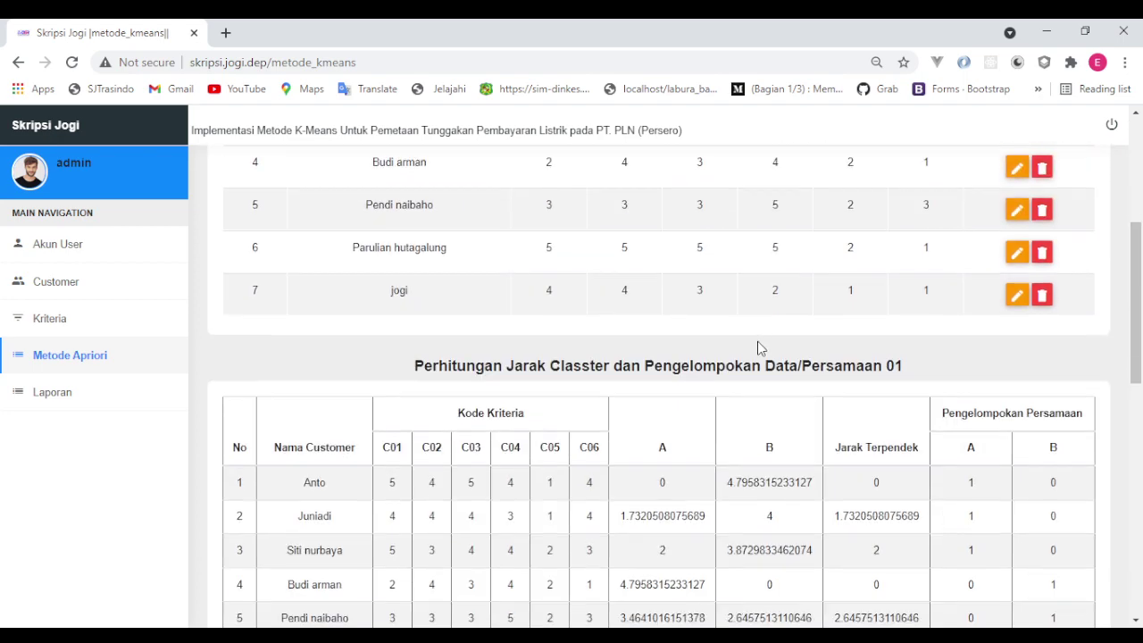
scroll(714, 329, "up", 4)
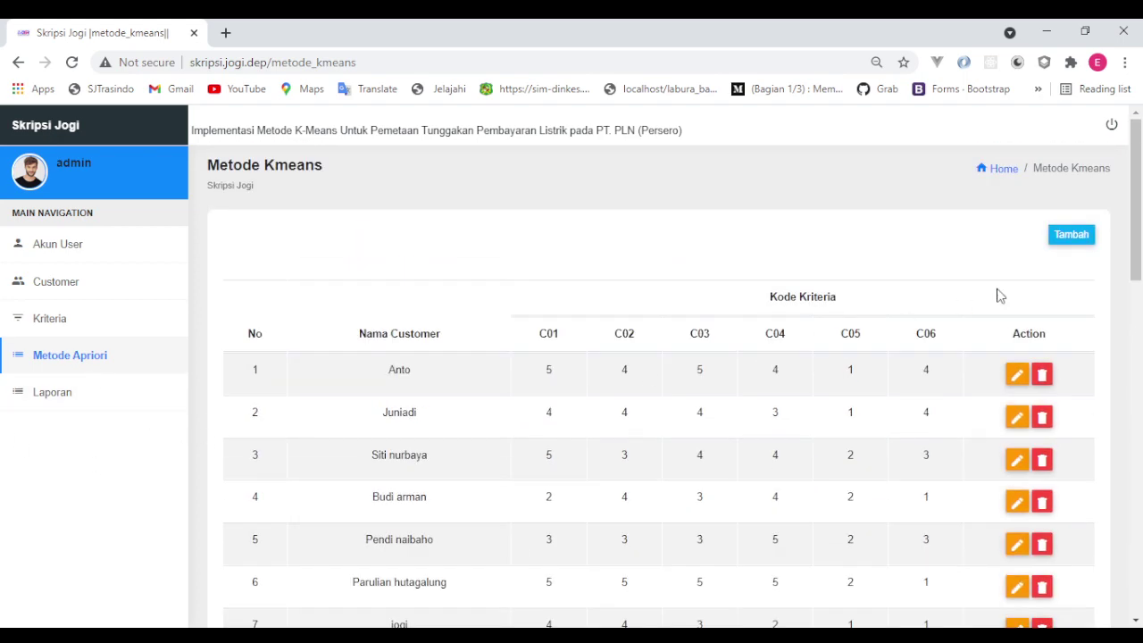
Step: View the form for adding K-Means data, close it without saving and look over the ratings table
left_click(1072, 236)
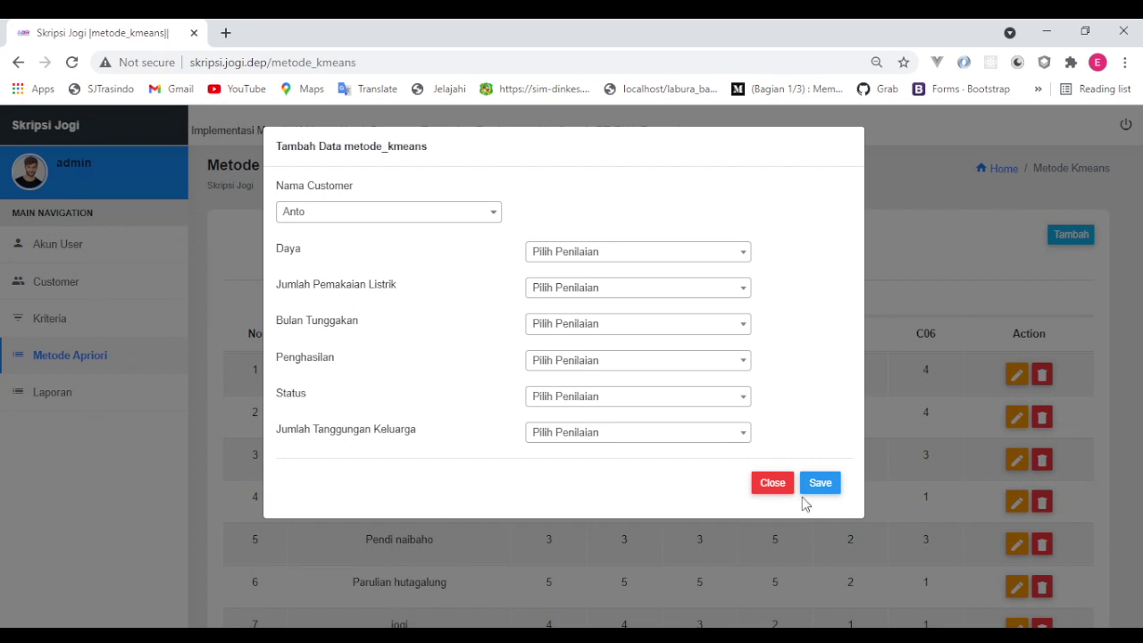
left_click(773, 482)
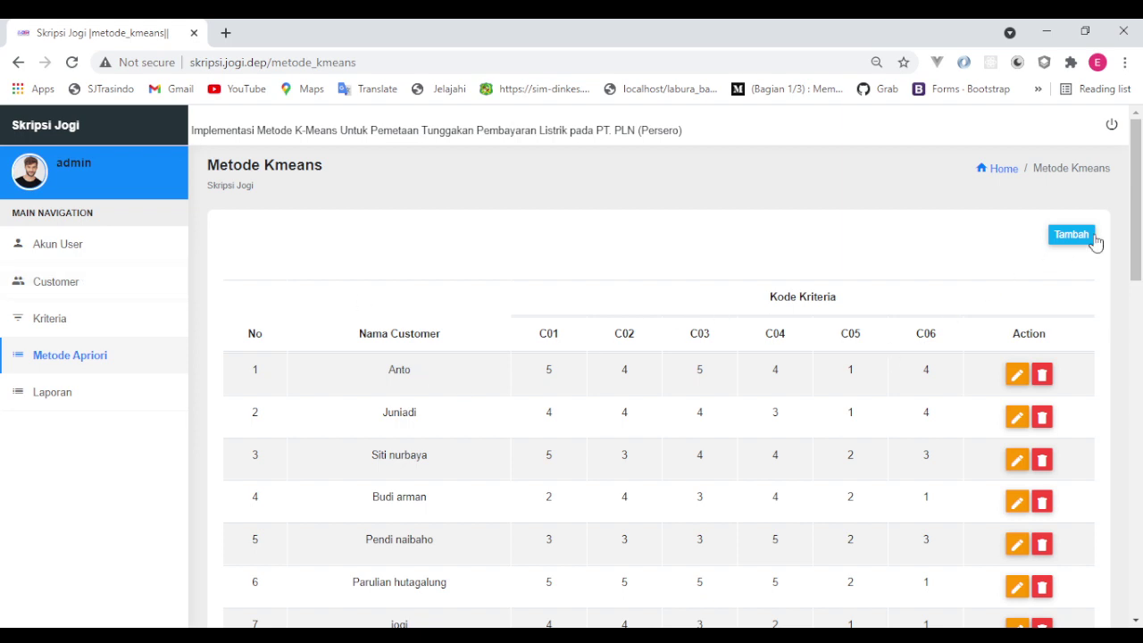
scroll(1096, 243, "down", 2)
scroll(825, 281, "up", 2)
Step: Examine the rating options for Daya and Jumlah Pemakaian Listrik in a new K-Means entry, then close the form without saving
left_click(1070, 235)
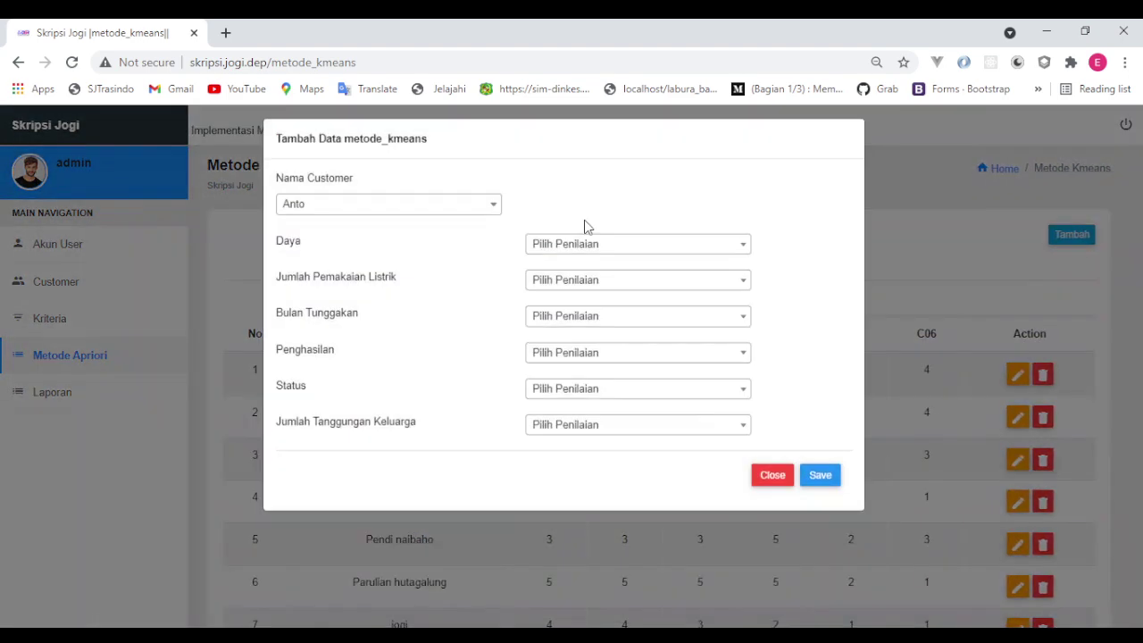
left_click(390, 216)
left_click(691, 175)
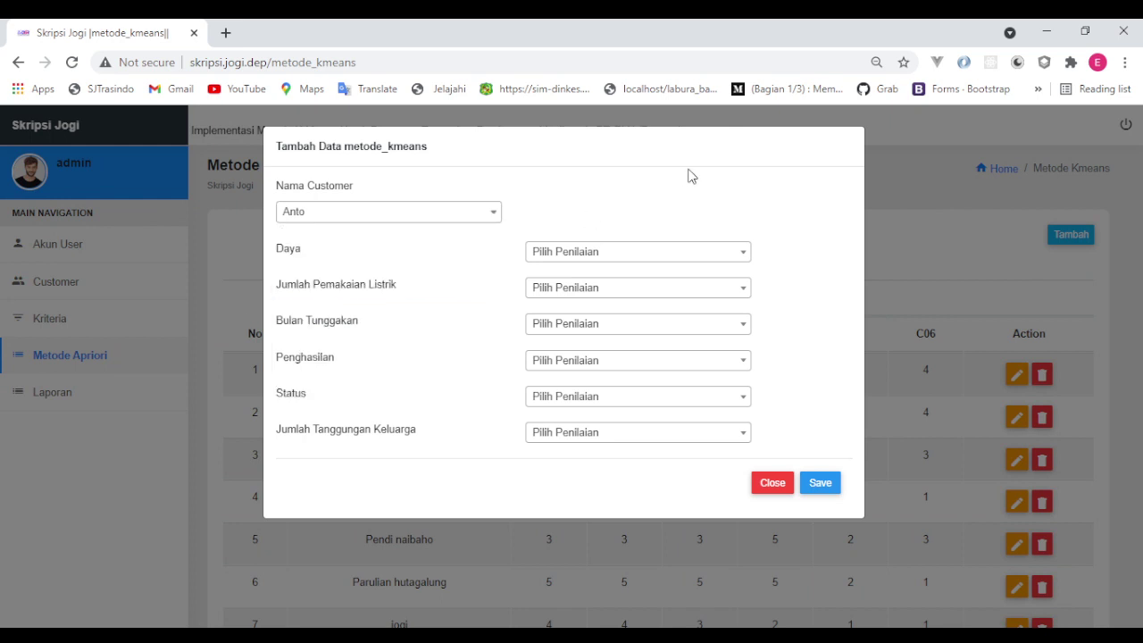
left_click(652, 254)
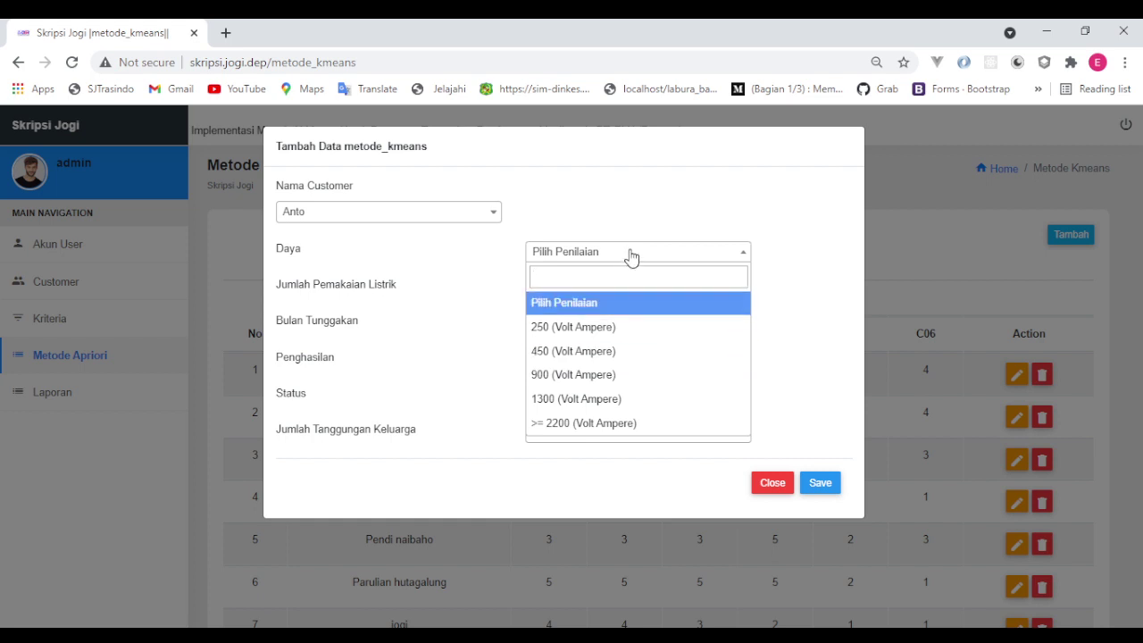
left_click(630, 256)
left_click(620, 291)
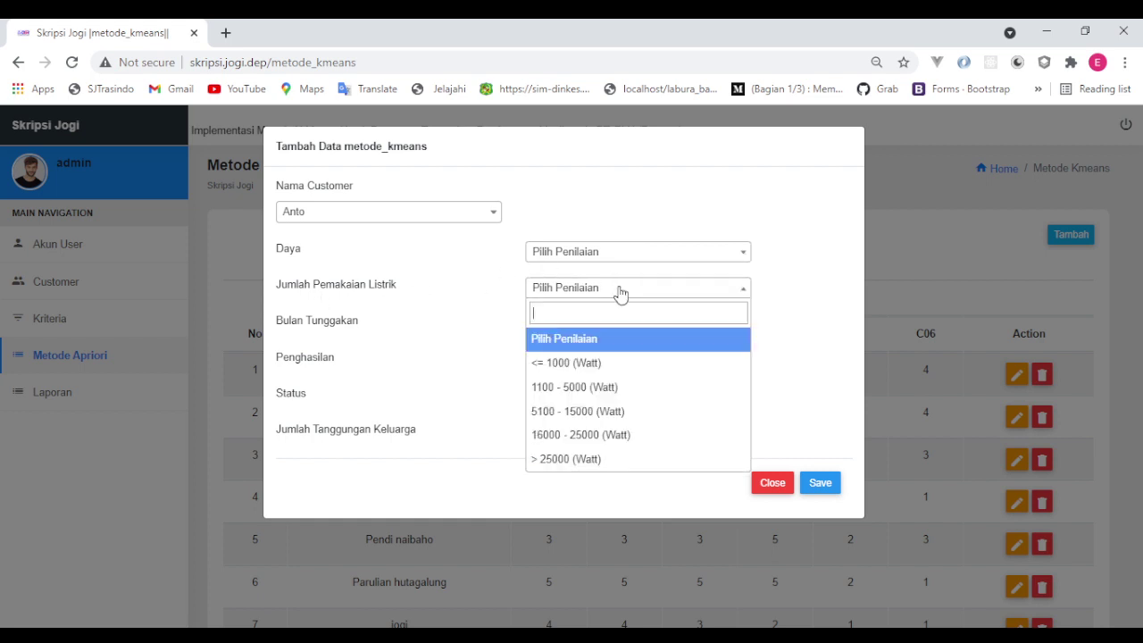
left_click(574, 270)
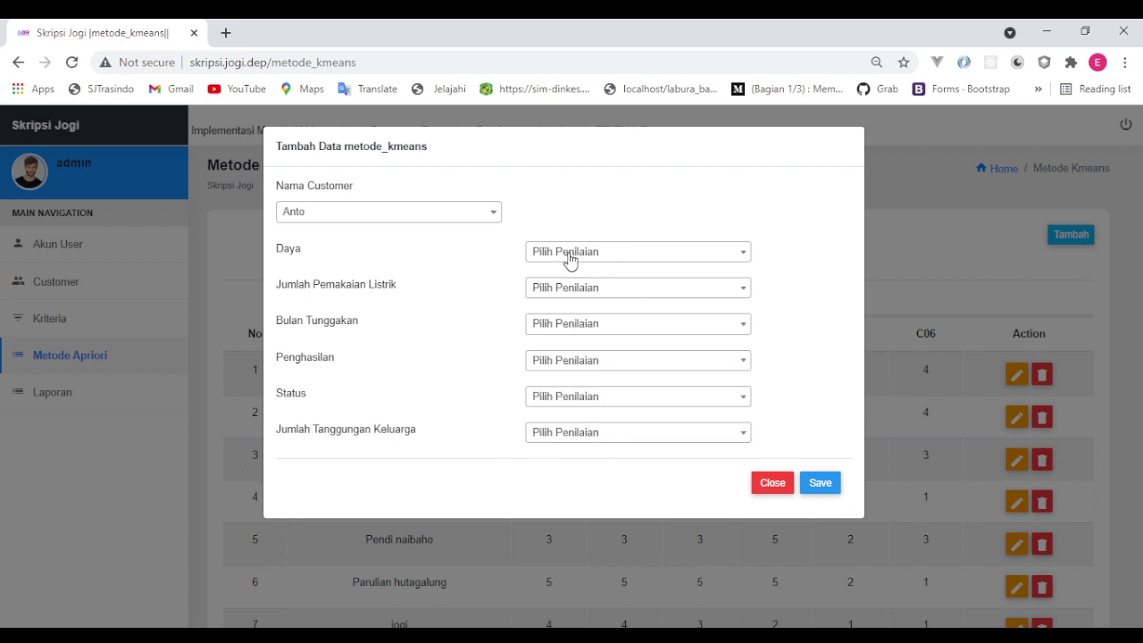
left_click(616, 254)
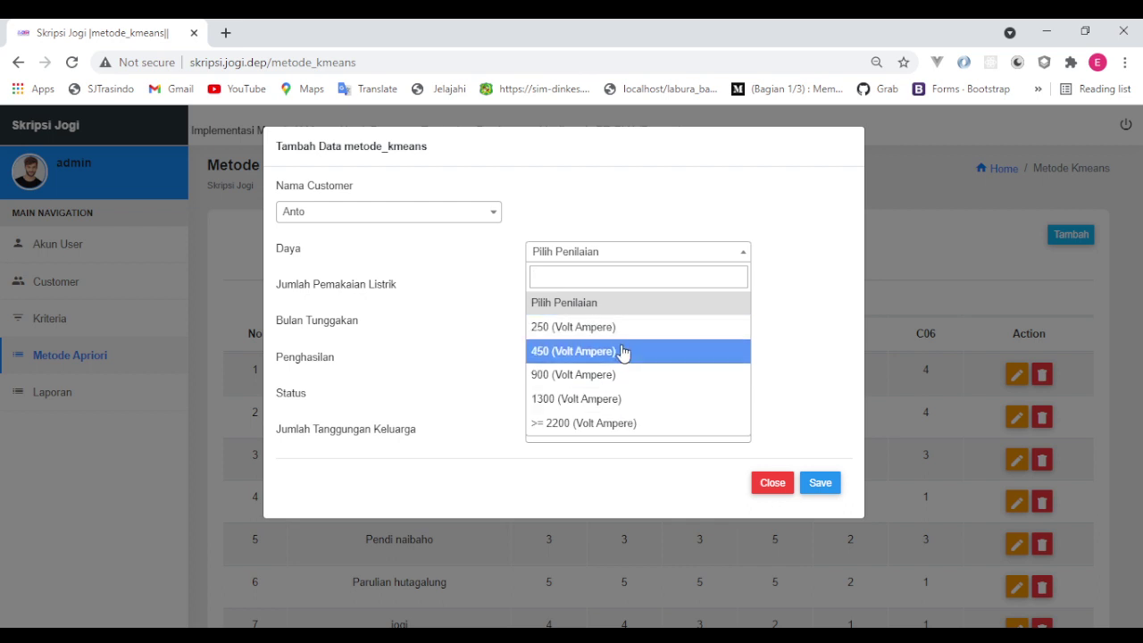
left_click(616, 252)
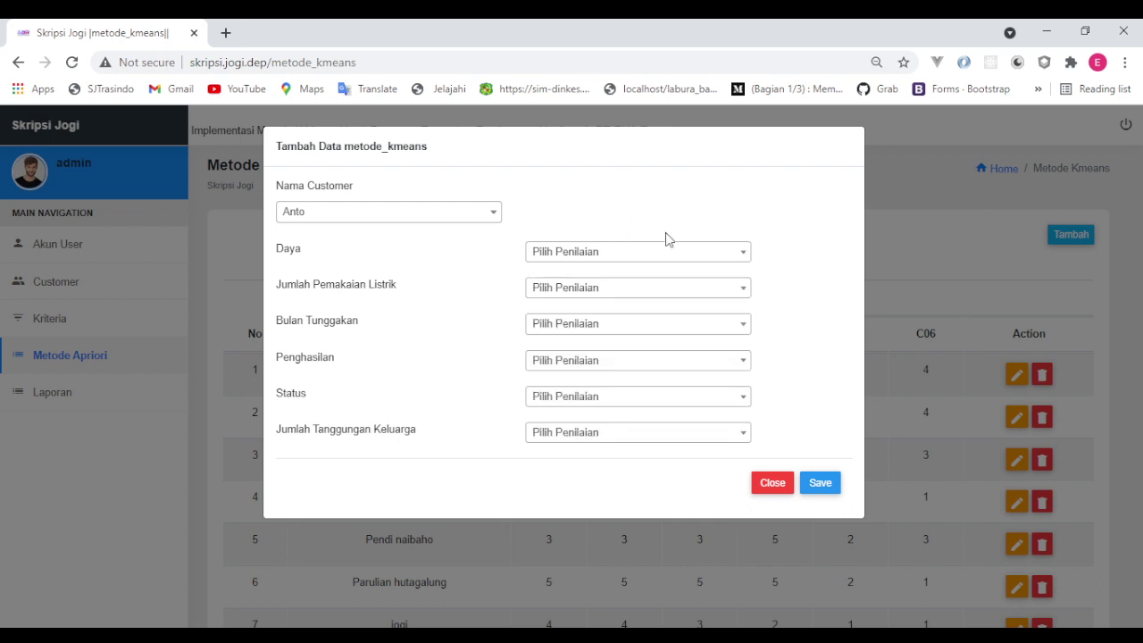
left_click(767, 479)
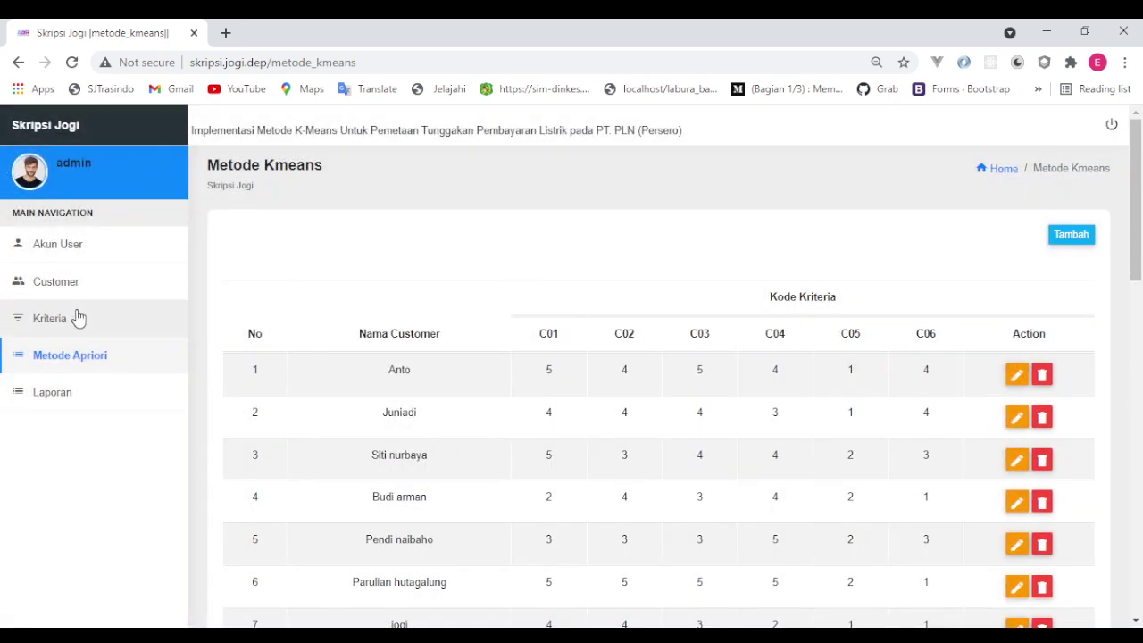
Step: Review the Daya weights from the Kriteria list and return to the Metode Apriori page
left_click(78, 318)
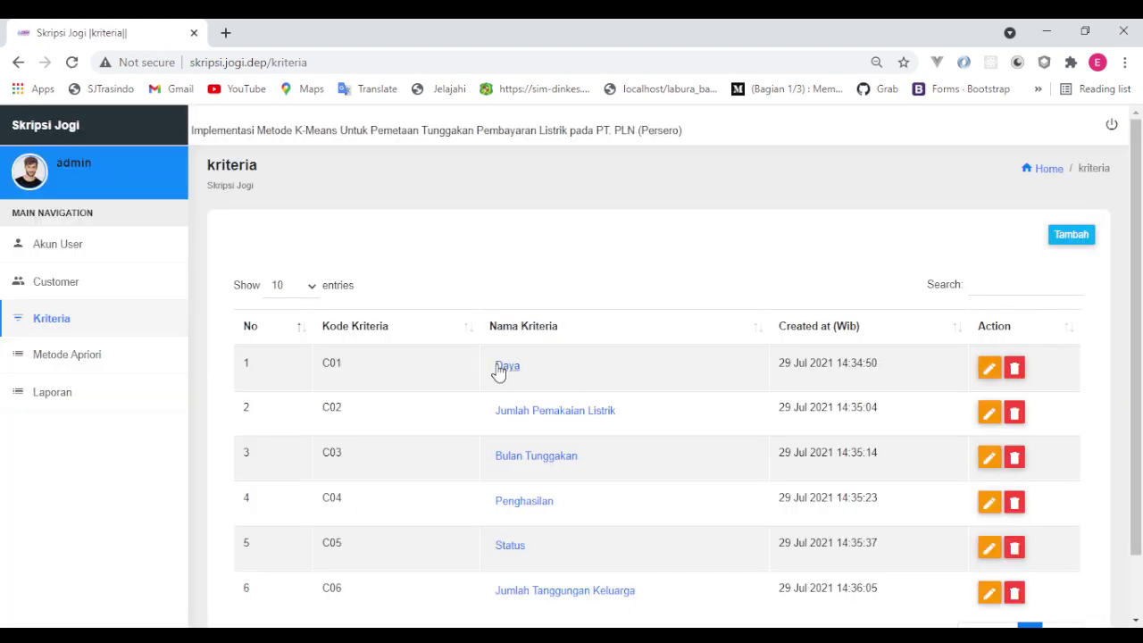
left_click(504, 368)
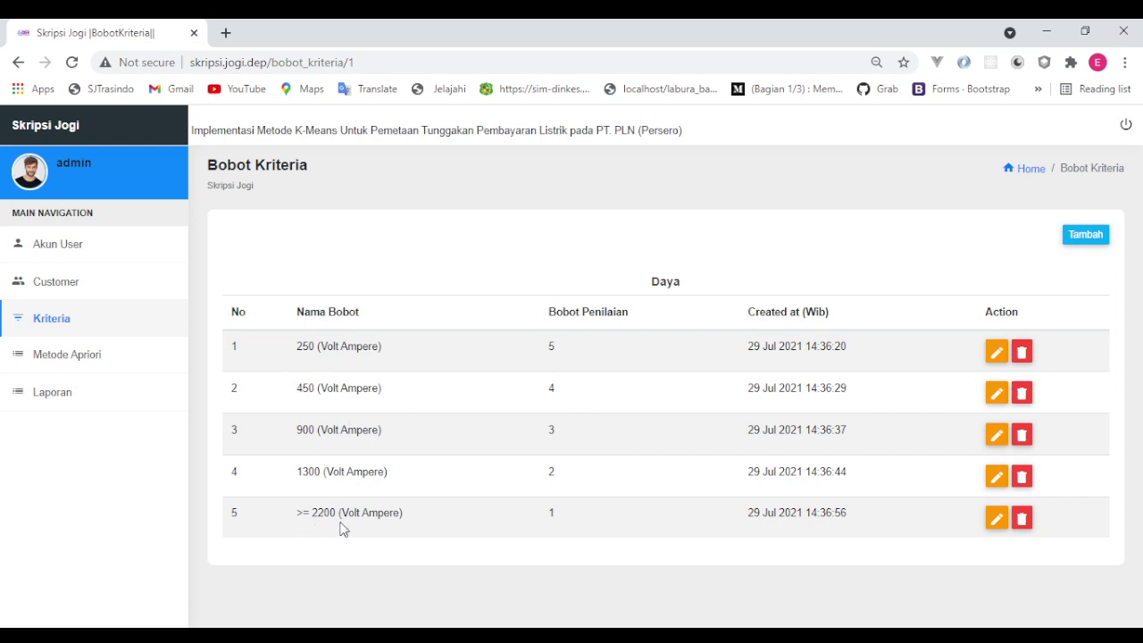
left_click(70, 371)
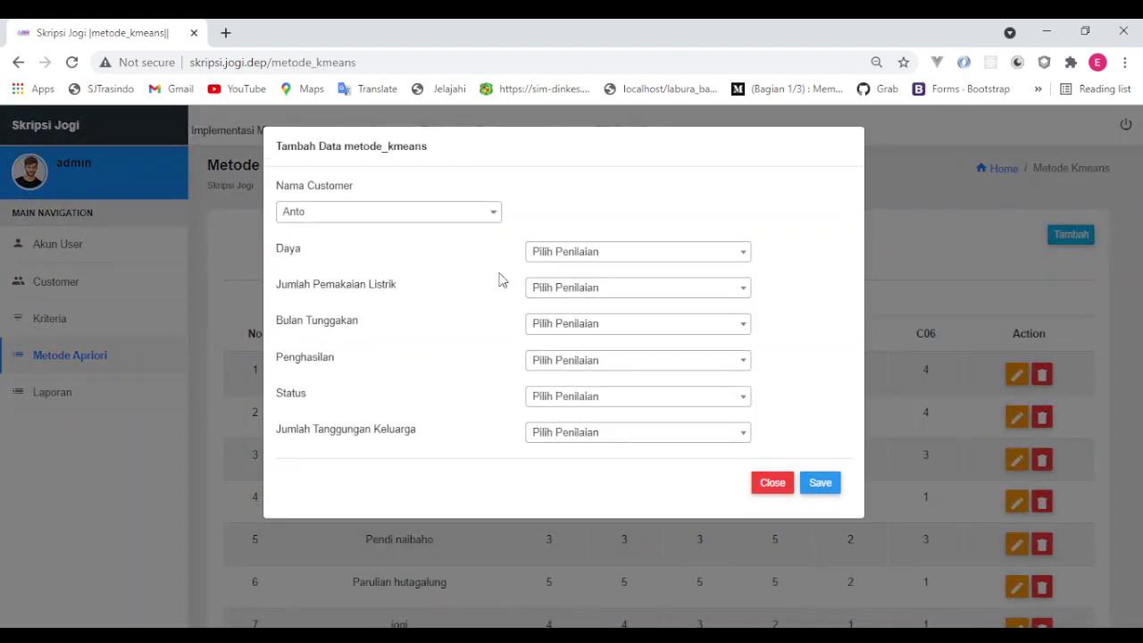
Step: Examine the rating options for Daya and Jumlah Pemakaian Listrik in the new K-Means data form
left_click(620, 253)
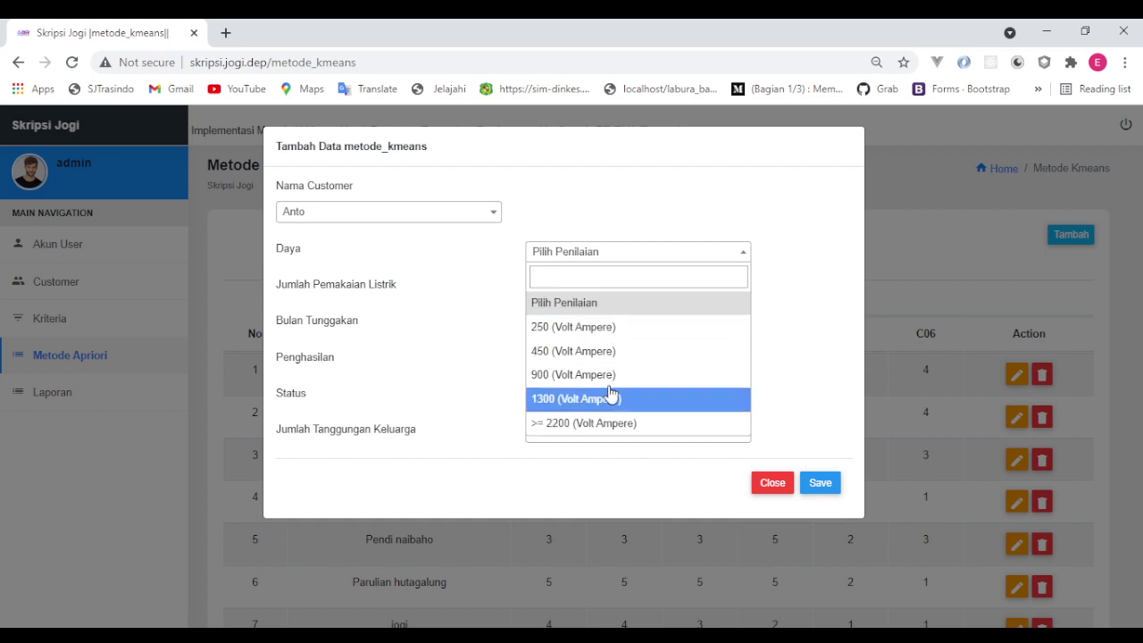
left_click(600, 250)
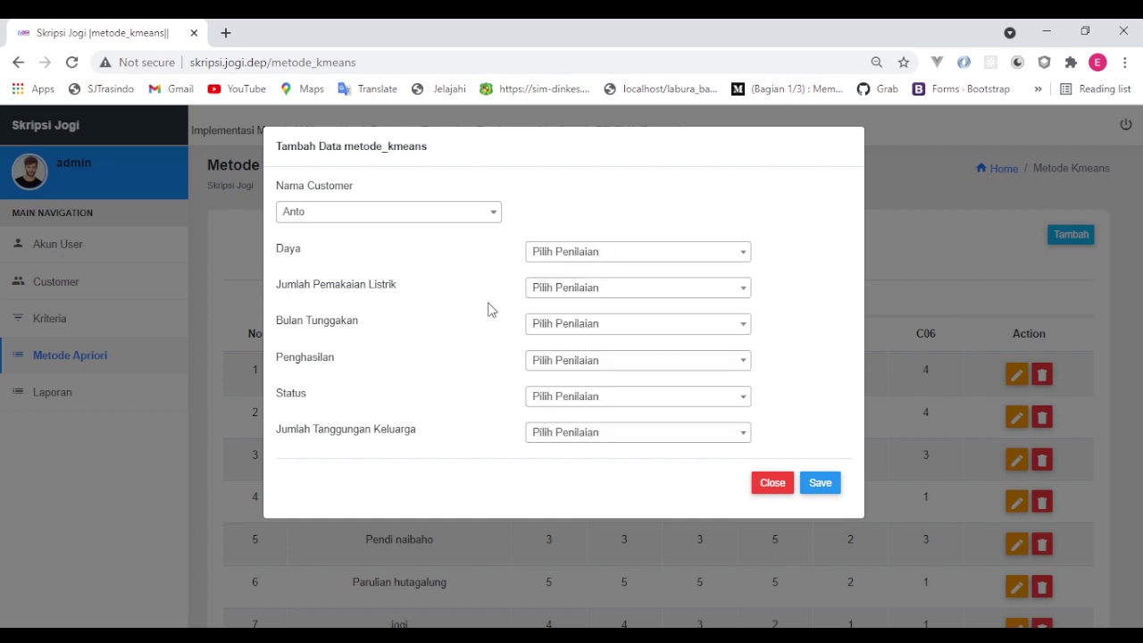
left_click(653, 288)
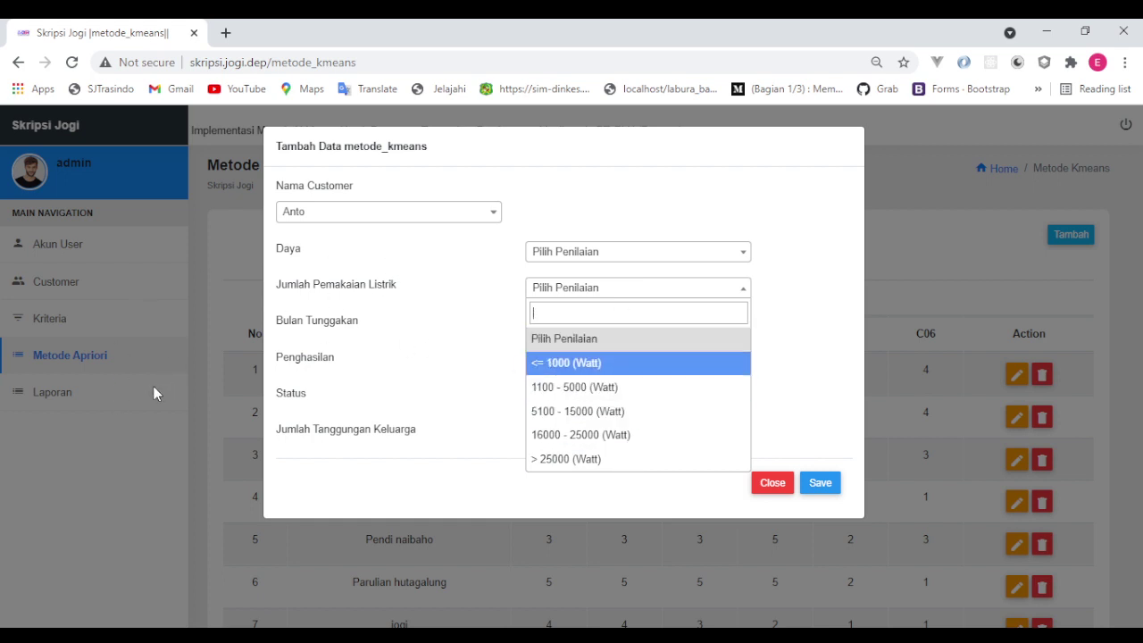
left_click(813, 266)
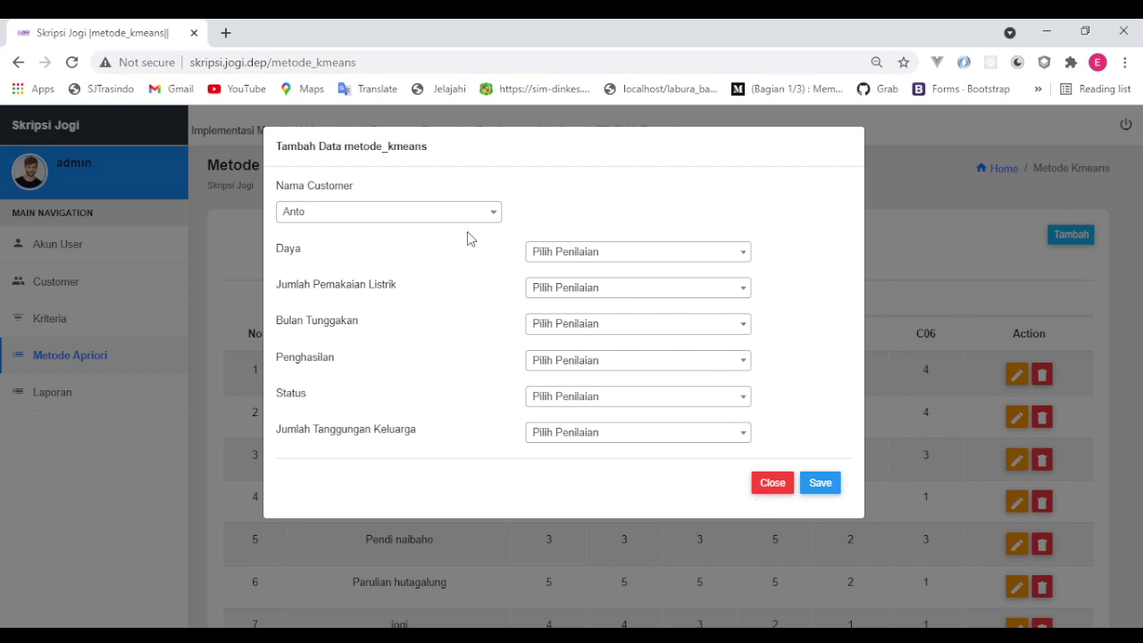
Step: Look through the Nama Customer options, choose the second customer and close the form without saving
left_click(400, 221)
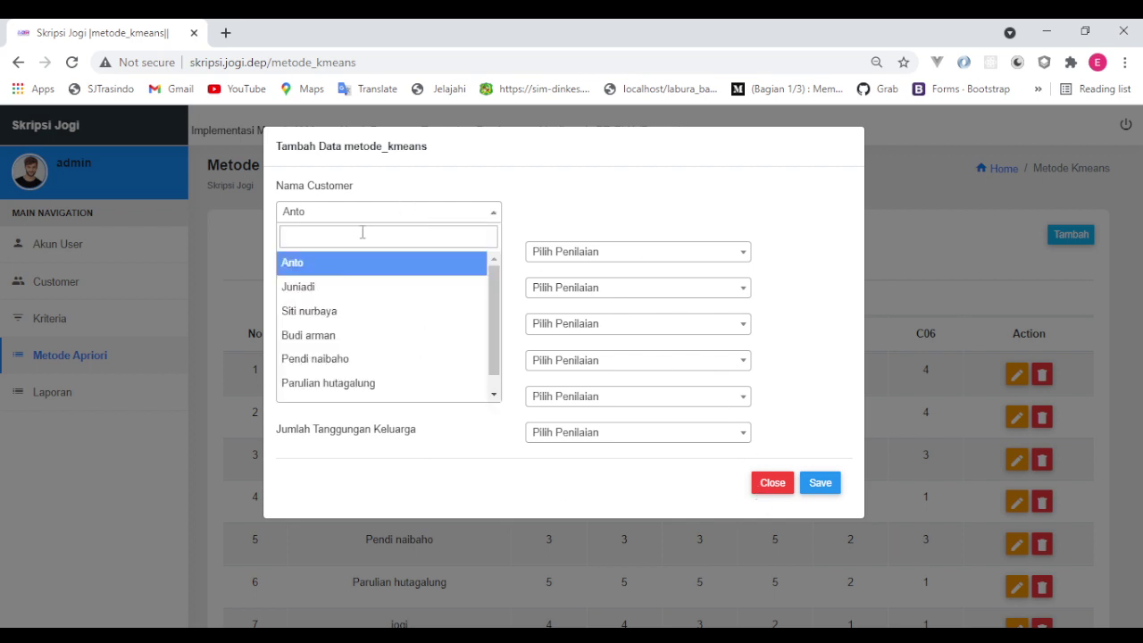
scroll(375, 356, "down", 1)
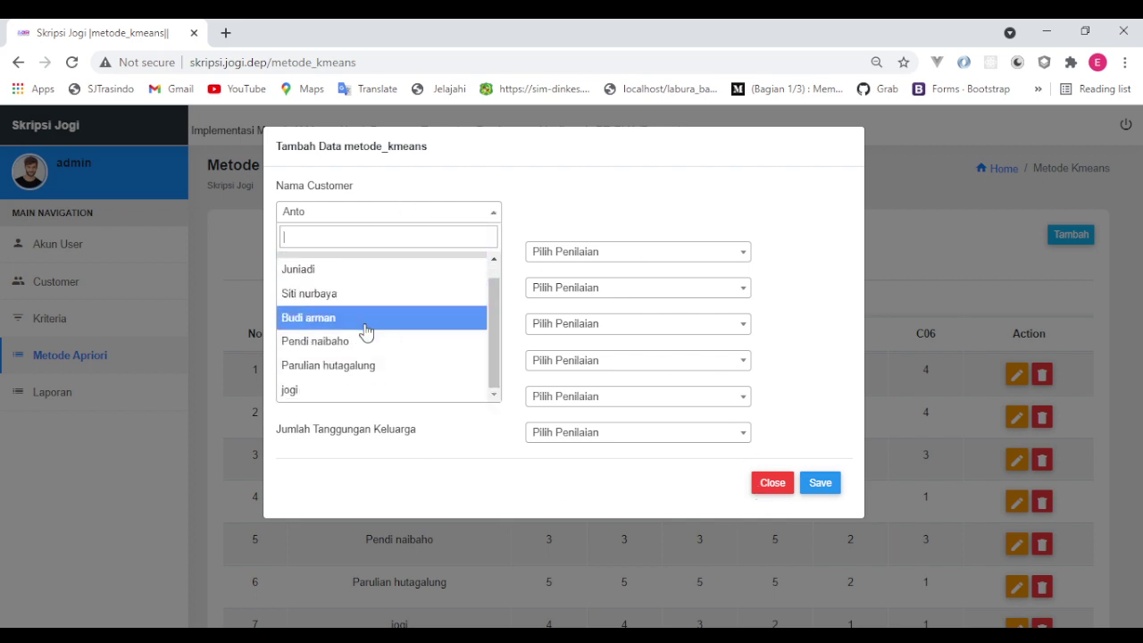
left_click(331, 270)
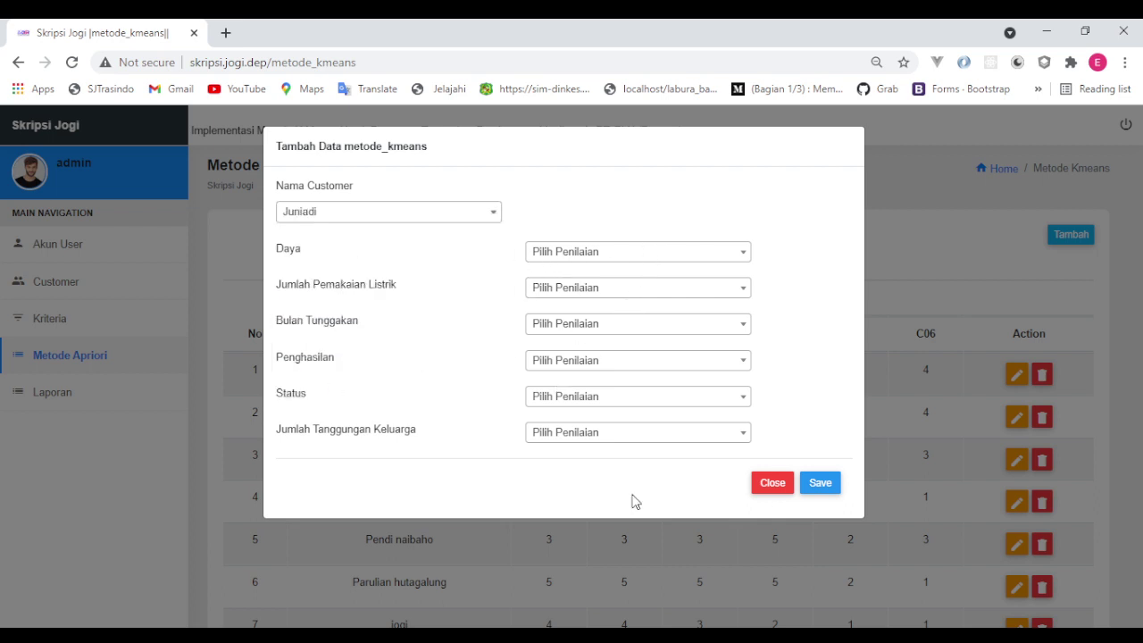
left_click(767, 485)
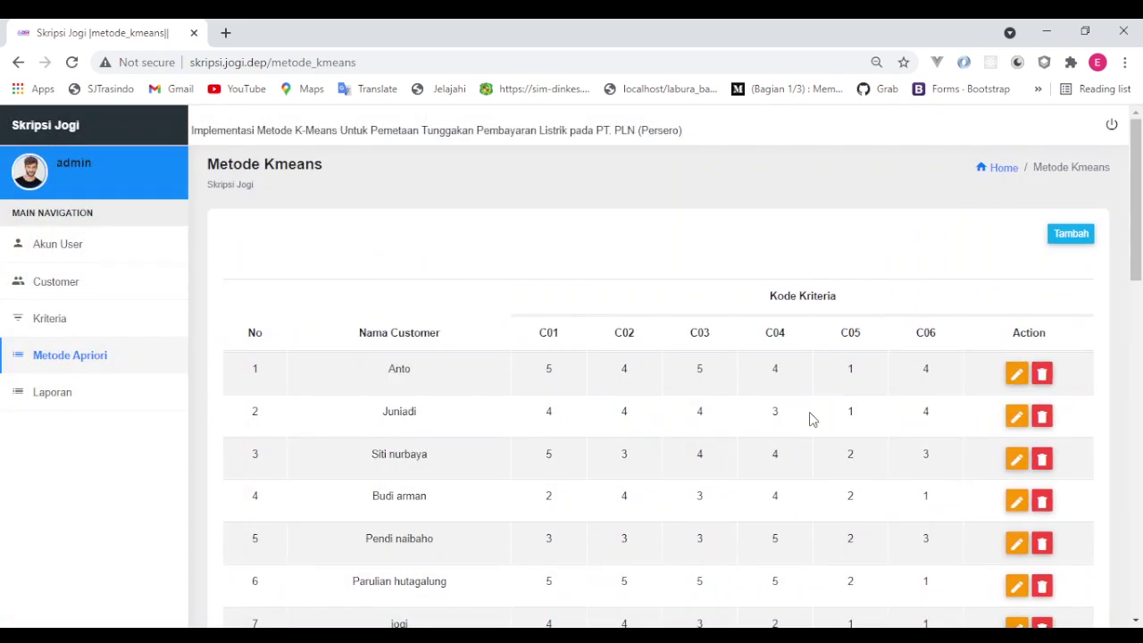
Step: Look over the Persamaan 01 cluster distance calculation and the customer ratings table above it
scroll(366, 384, "down", 3)
scroll(706, 423, "down", 3)
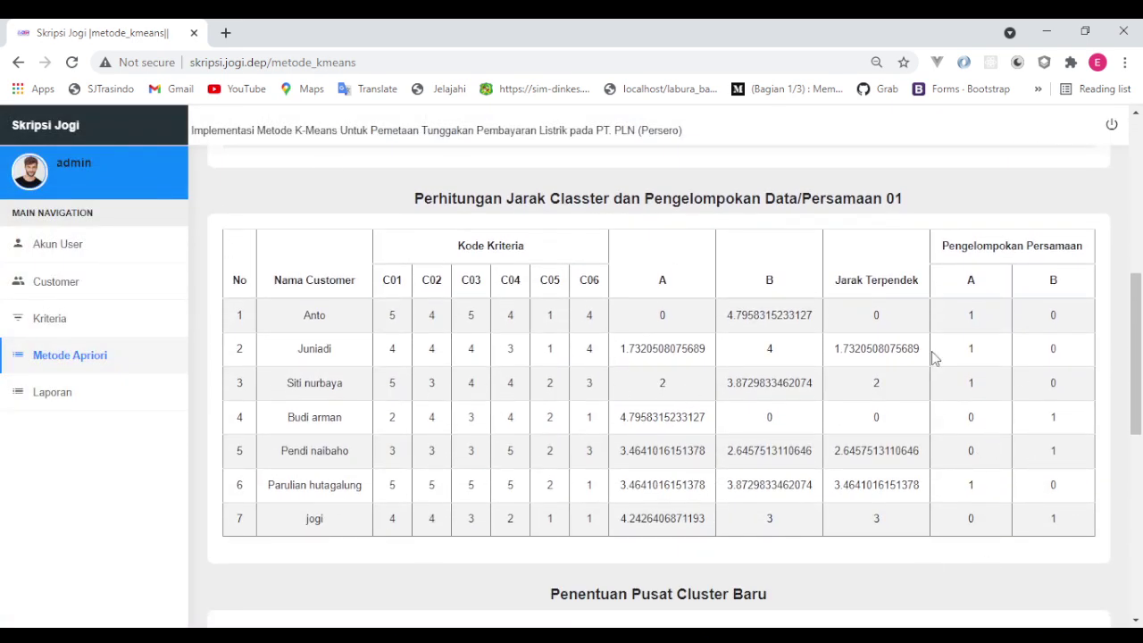
scroll(641, 404, "up", 3)
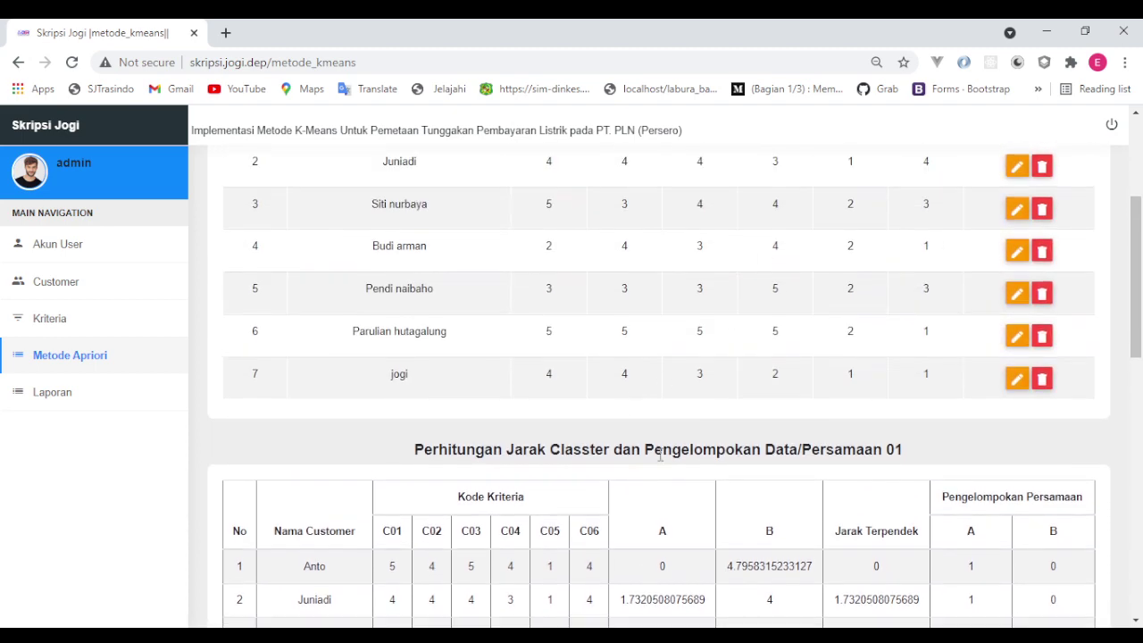
scroll(738, 530, "down", 2)
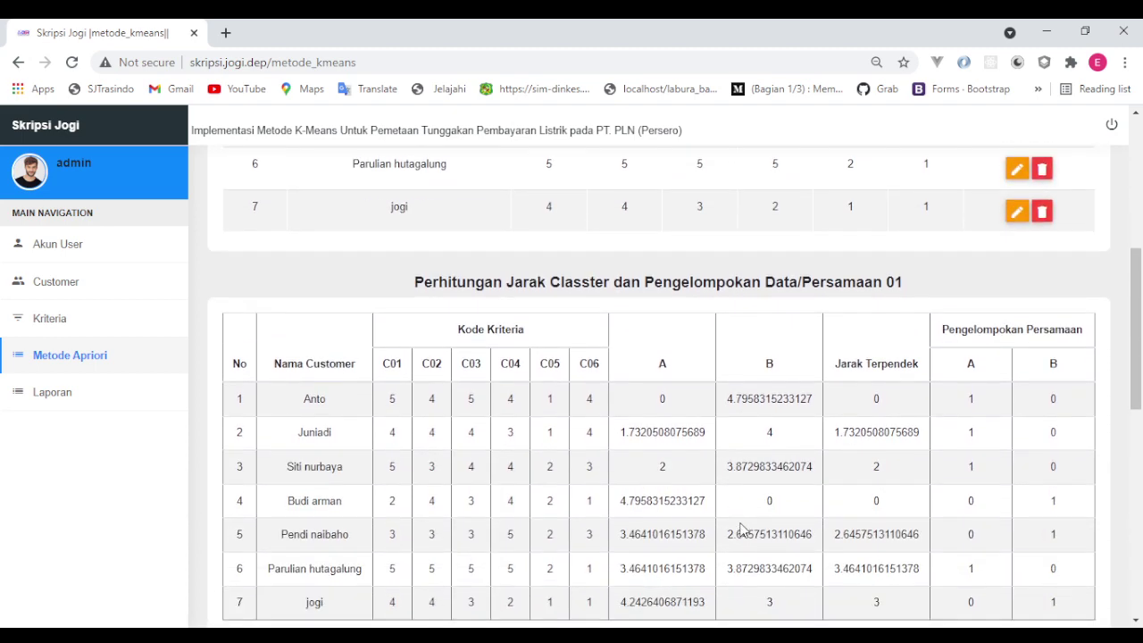
scroll(714, 456, "up", 3)
scroll(634, 384, "up", 2)
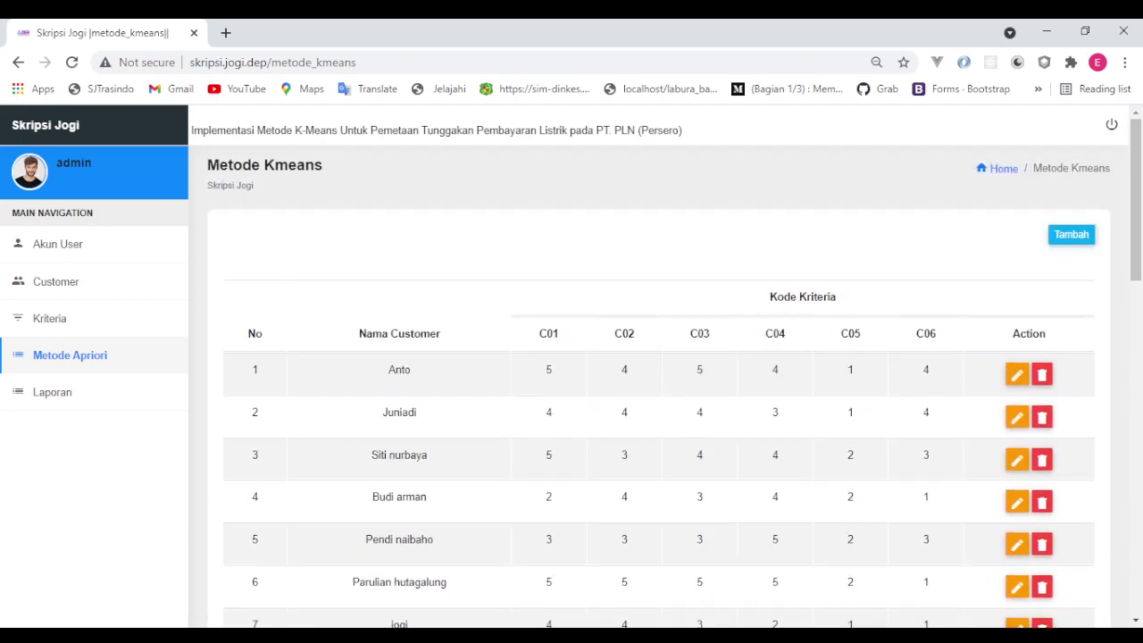
scroll(776, 616, "down", 1)
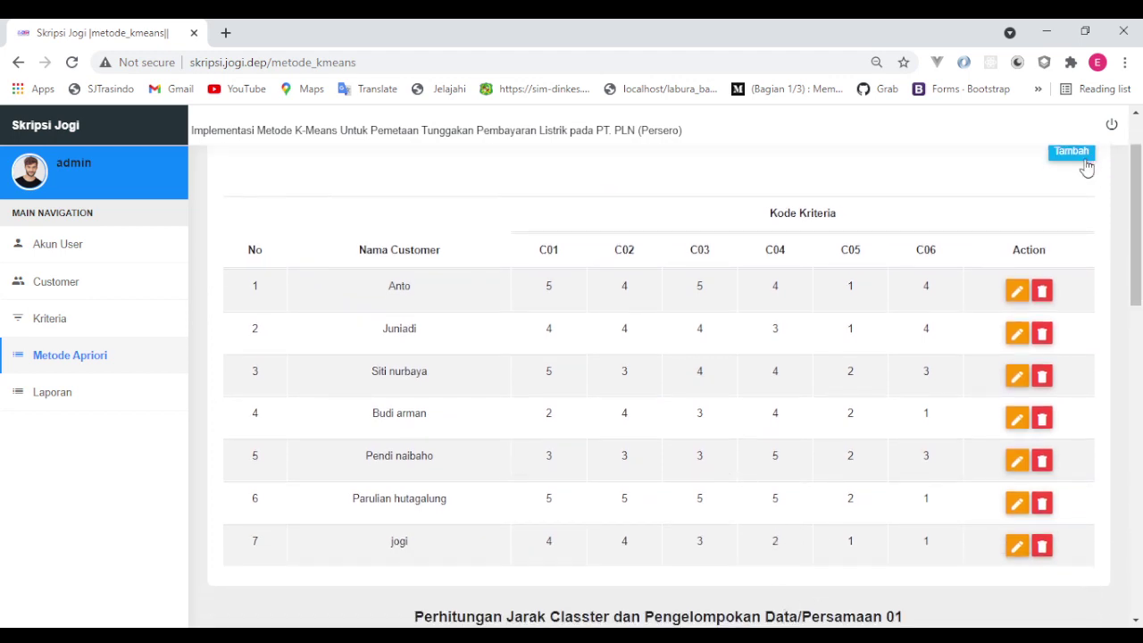
scroll(860, 286, "up", 1)
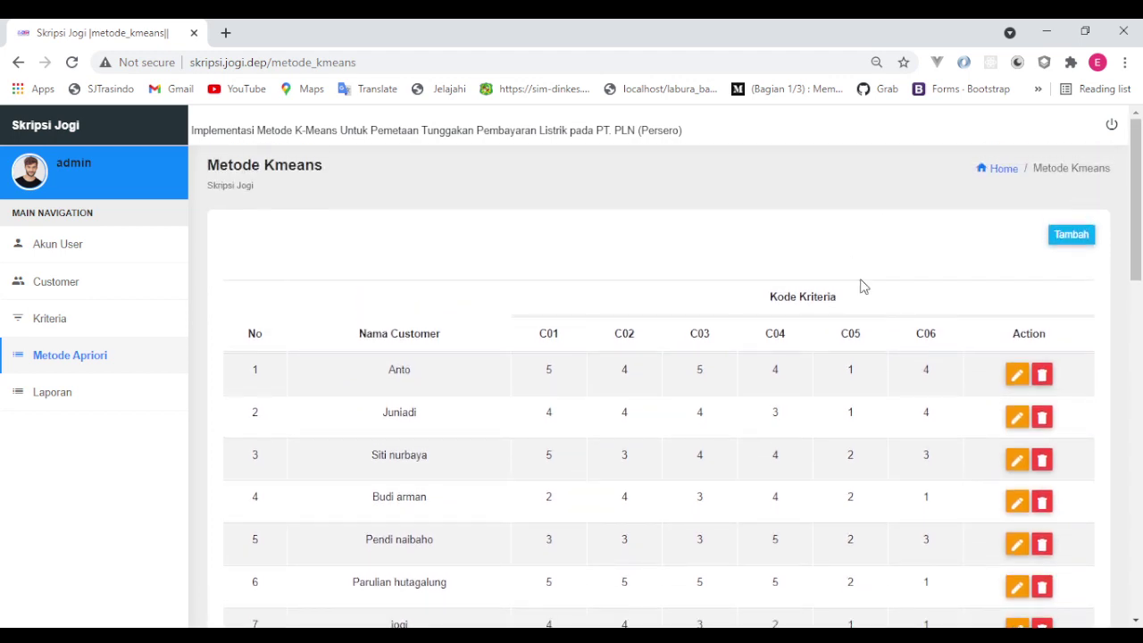
Step: Reopen the form for adding K-Means data, view the Nama Customer options and close it without saving
left_click(1063, 236)
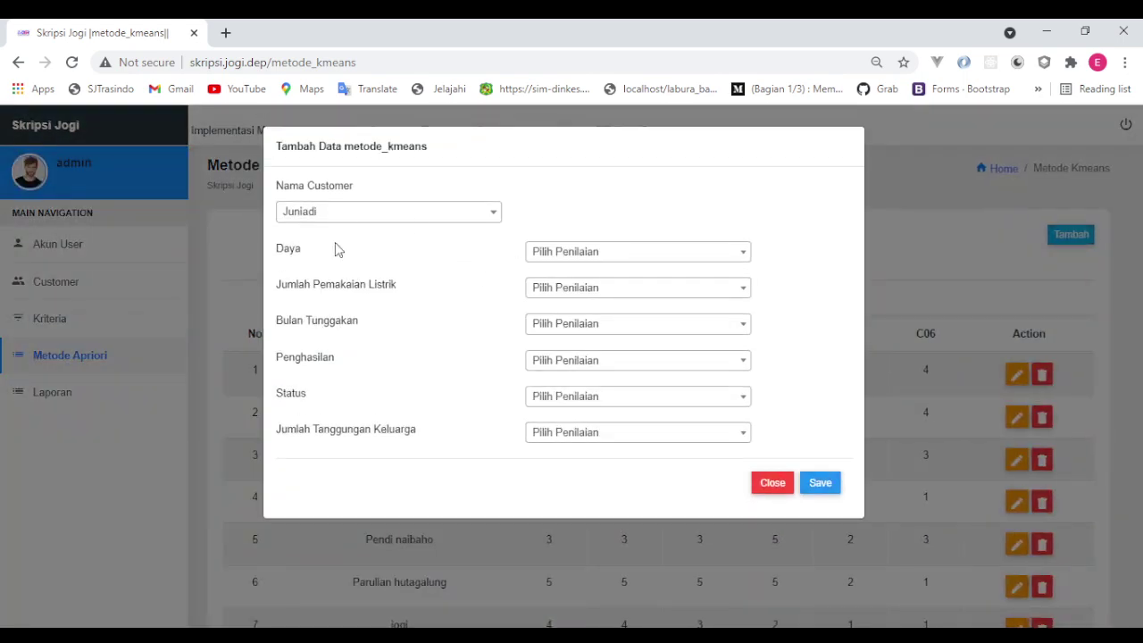
left_click(382, 220)
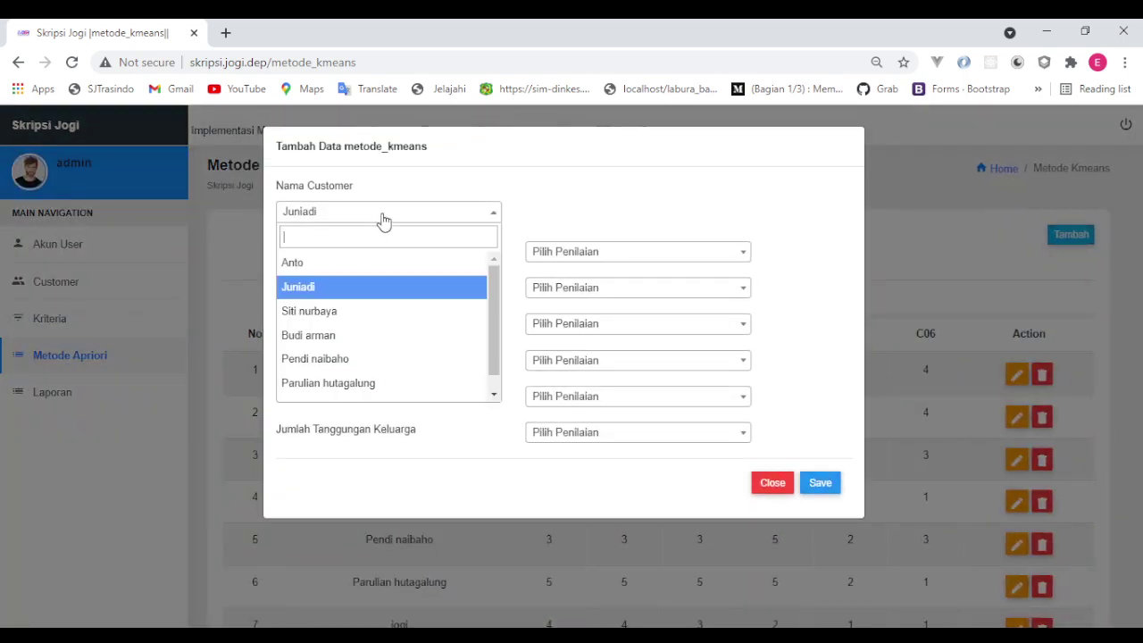
left_click(382, 220)
left_click(773, 483)
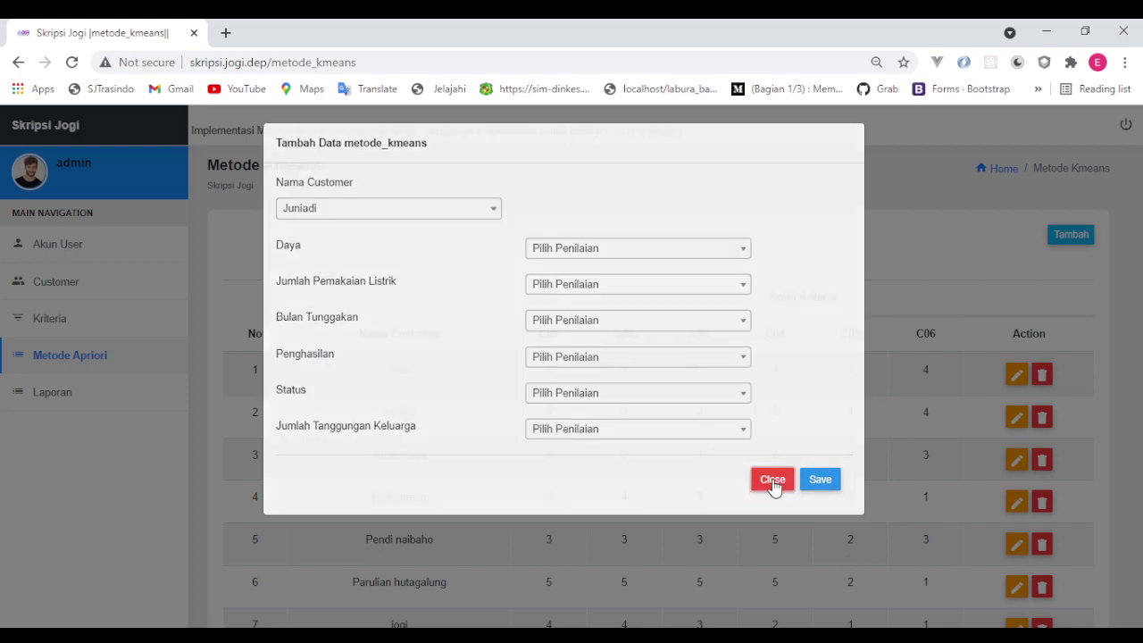
Step: Compare the customers' C01 to C06 ratings in the data table with those in the Persamaan 01 distance calculation
scroll(546, 286, "down", 1)
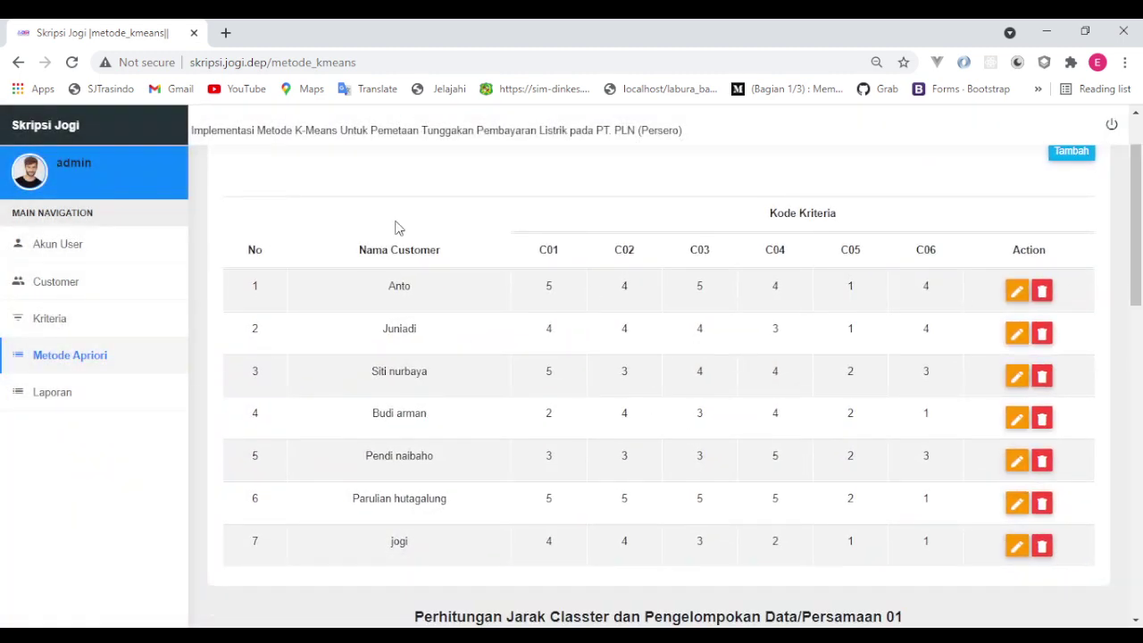
scroll(963, 390, "down", 3)
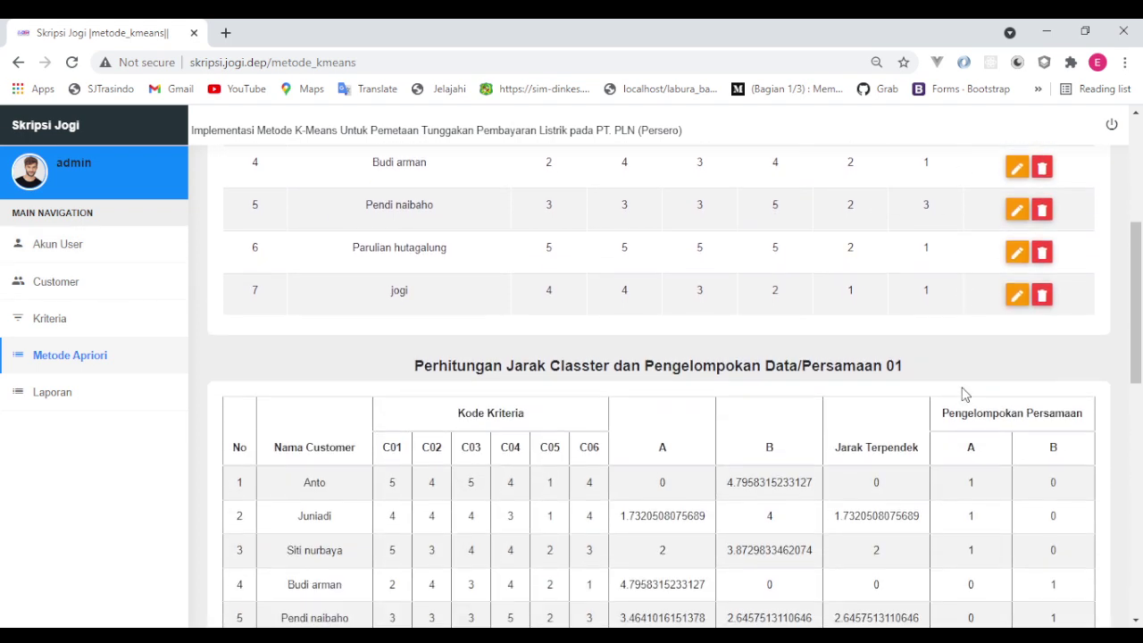
scroll(919, 375, "down", 2)
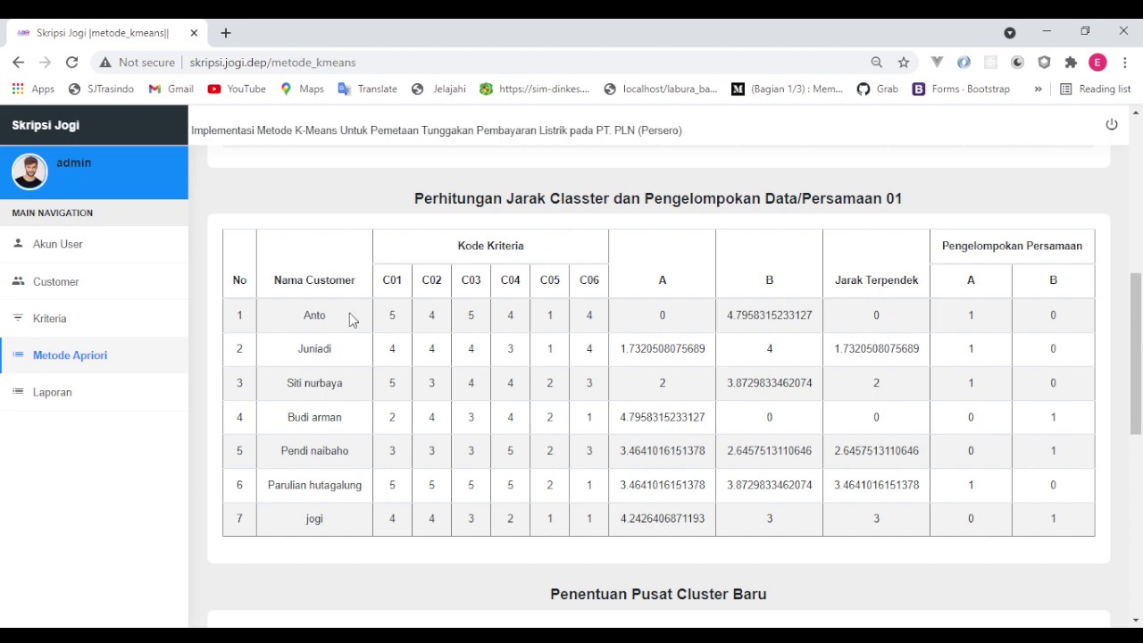
scroll(370, 319, "up", 4)
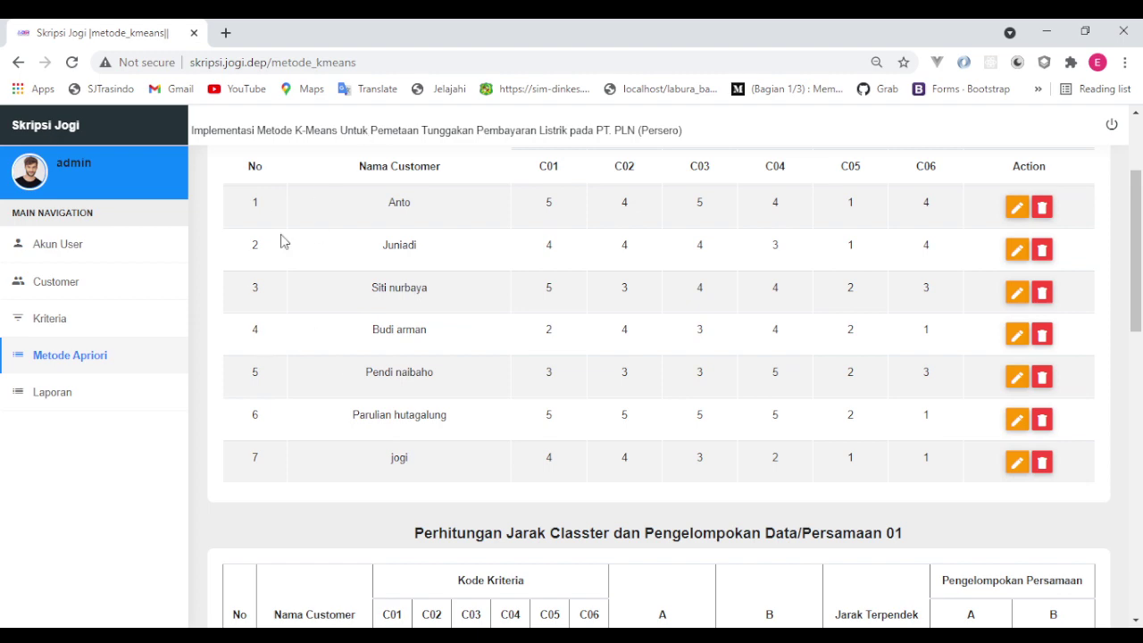
scroll(345, 480, "down", 6)
scroll(507, 376, "up", 1)
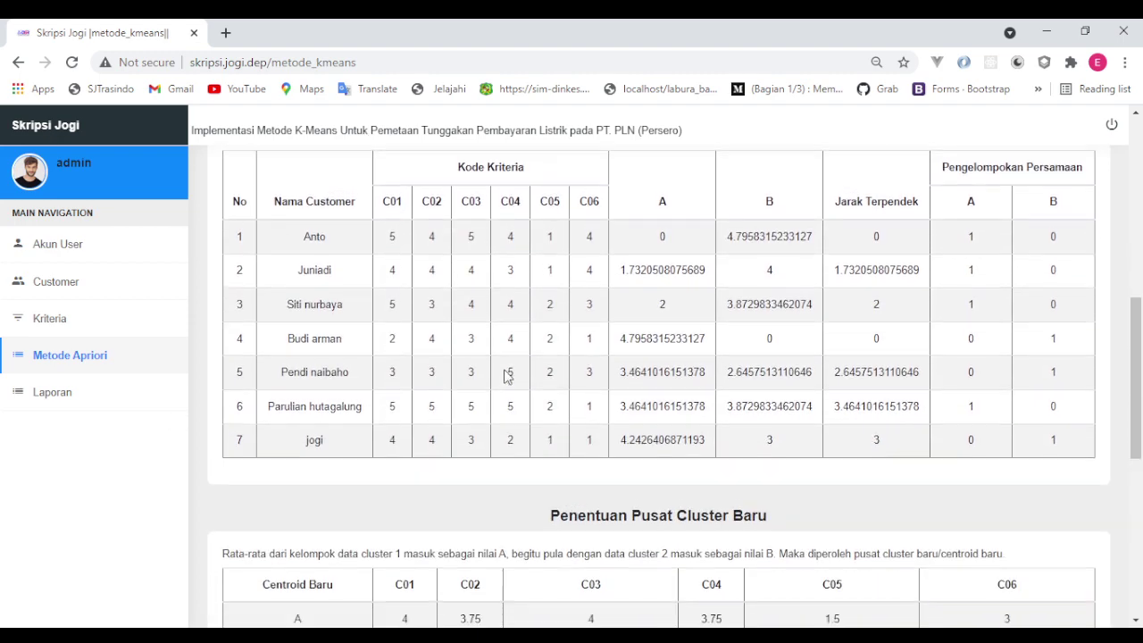
scroll(506, 376, "up", 5)
scroll(339, 556, "down", 4)
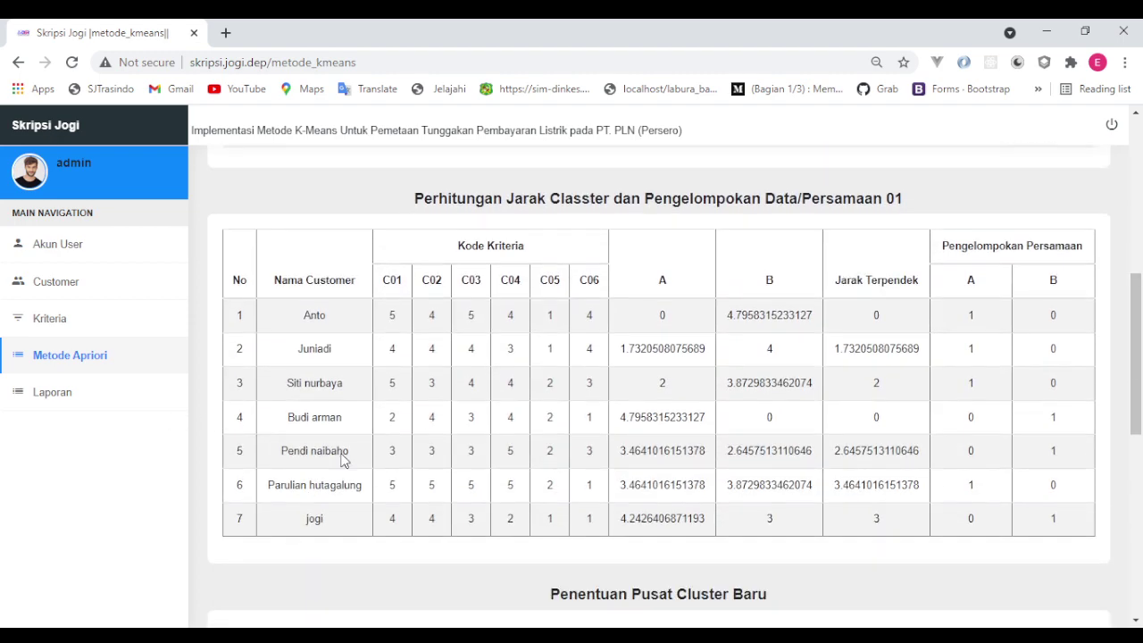
scroll(382, 470, "up", 1)
scroll(554, 430, "up", 3)
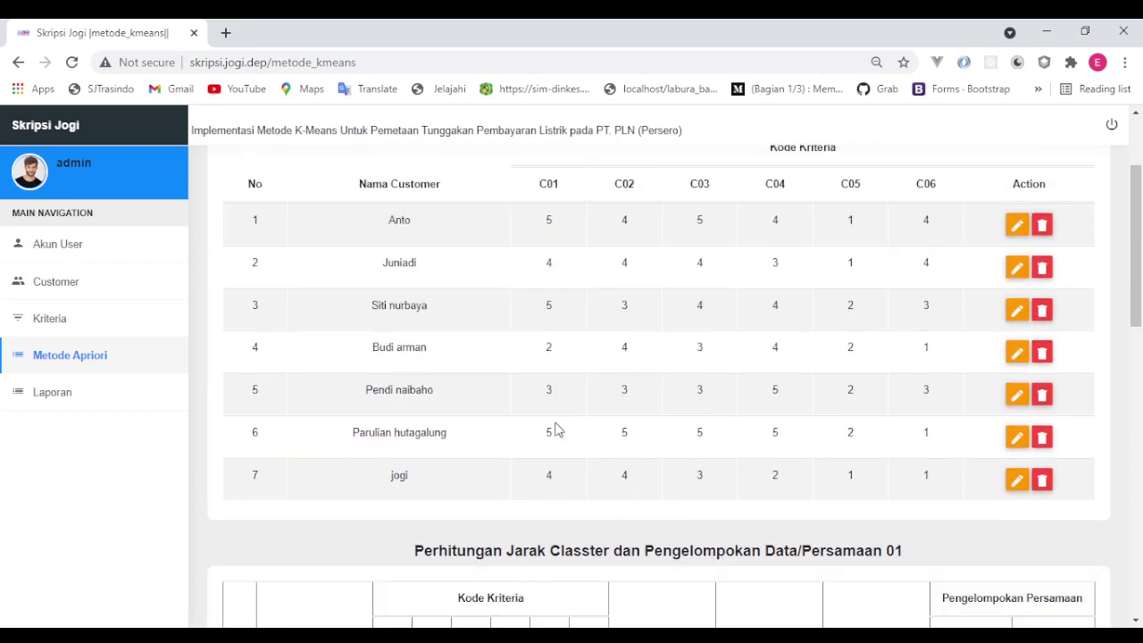
scroll(554, 430, "down", 4)
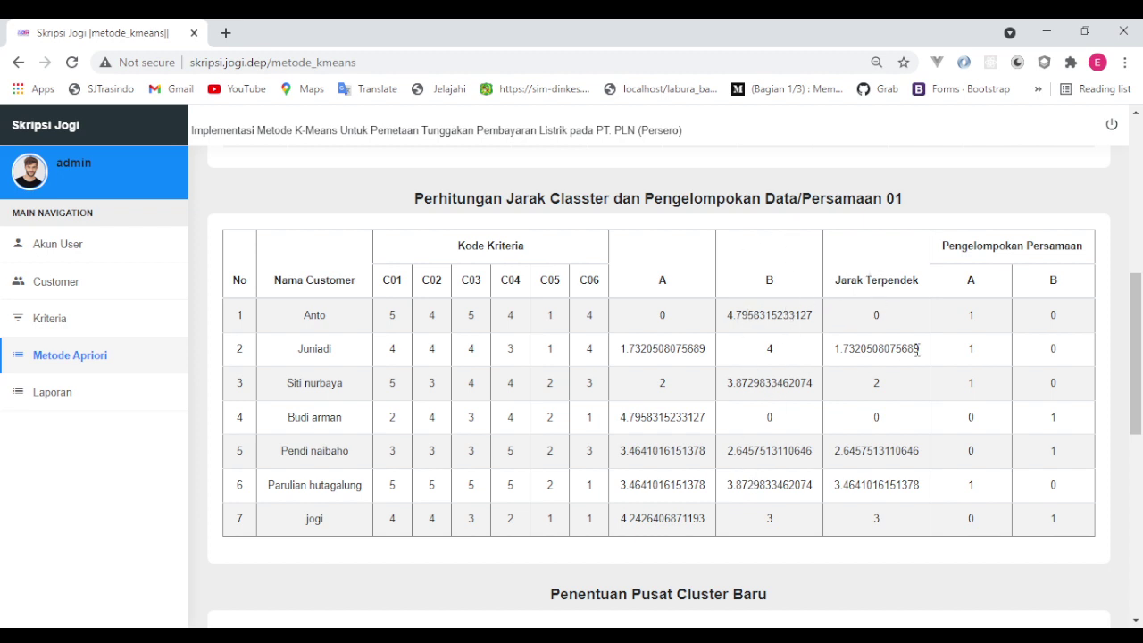
Step: Examine the A and B distances, the Jarak Terpendek column and the Pengelompokan Persamaan grouping in Persamaan 01
scroll(917, 349, "down", 1)
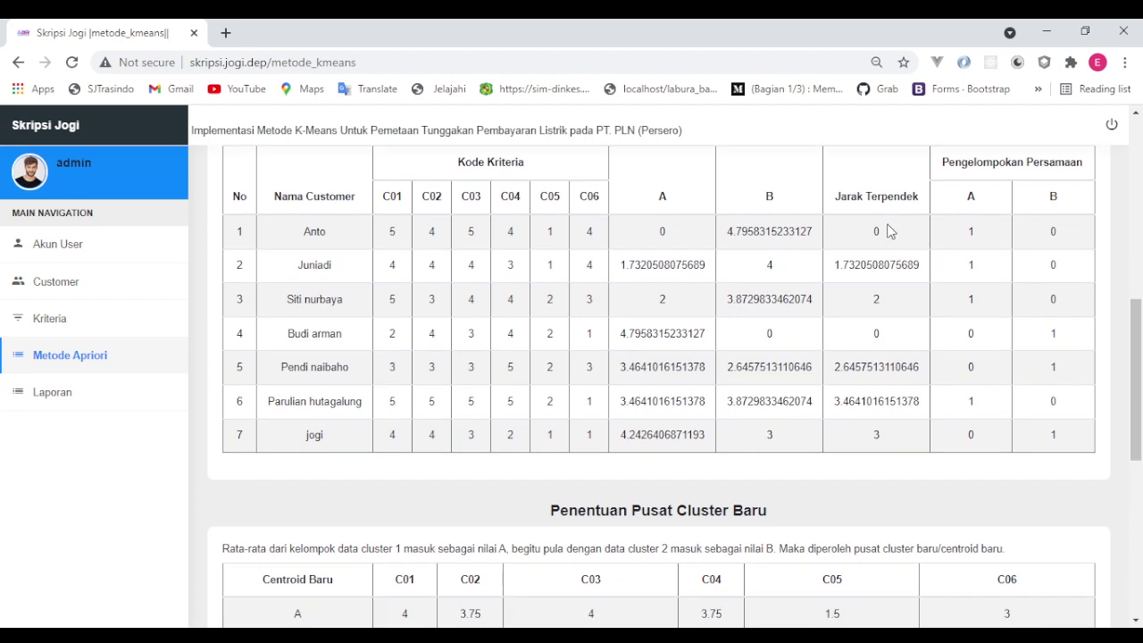
scroll(913, 248, "up", 1)
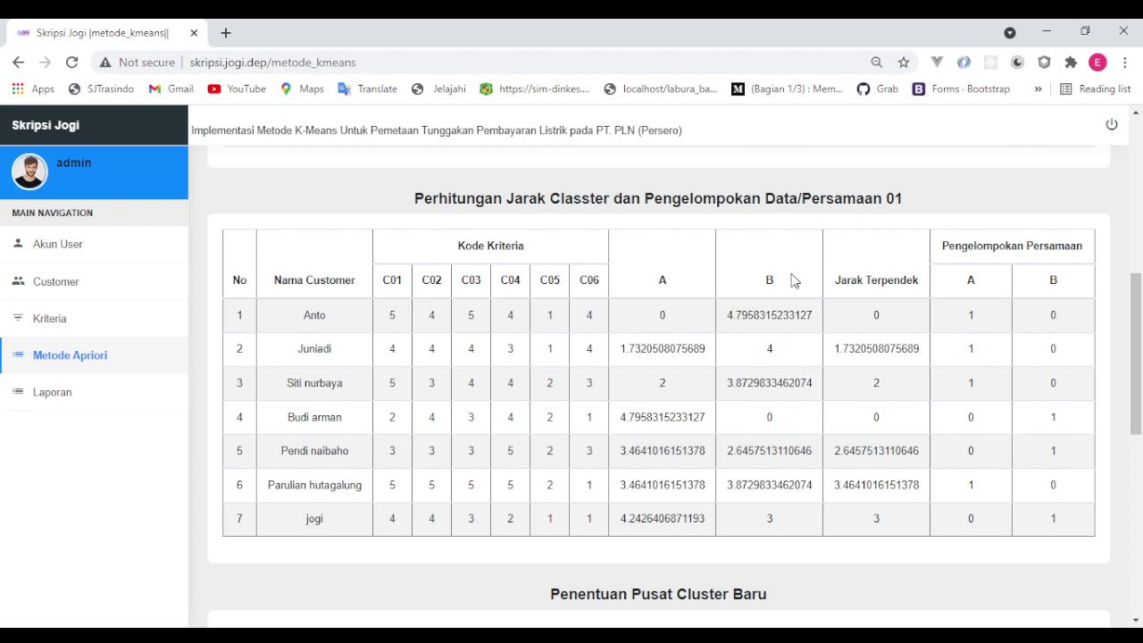
scroll(679, 295, "down", 1)
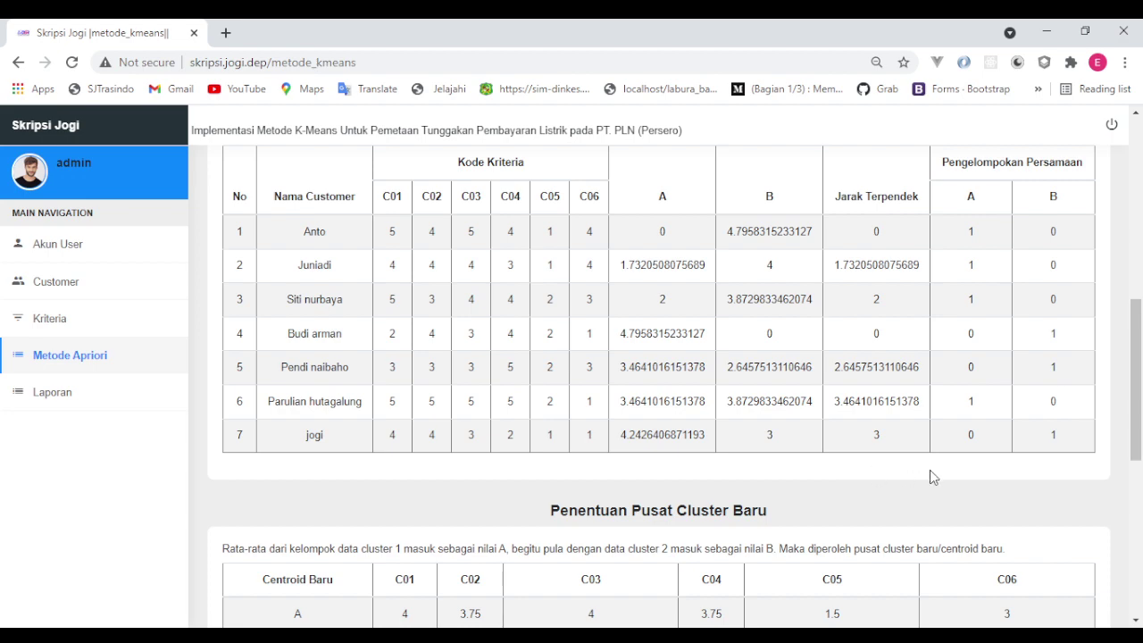
scroll(880, 332, "up", 3)
scroll(1127, 210, "down", 2)
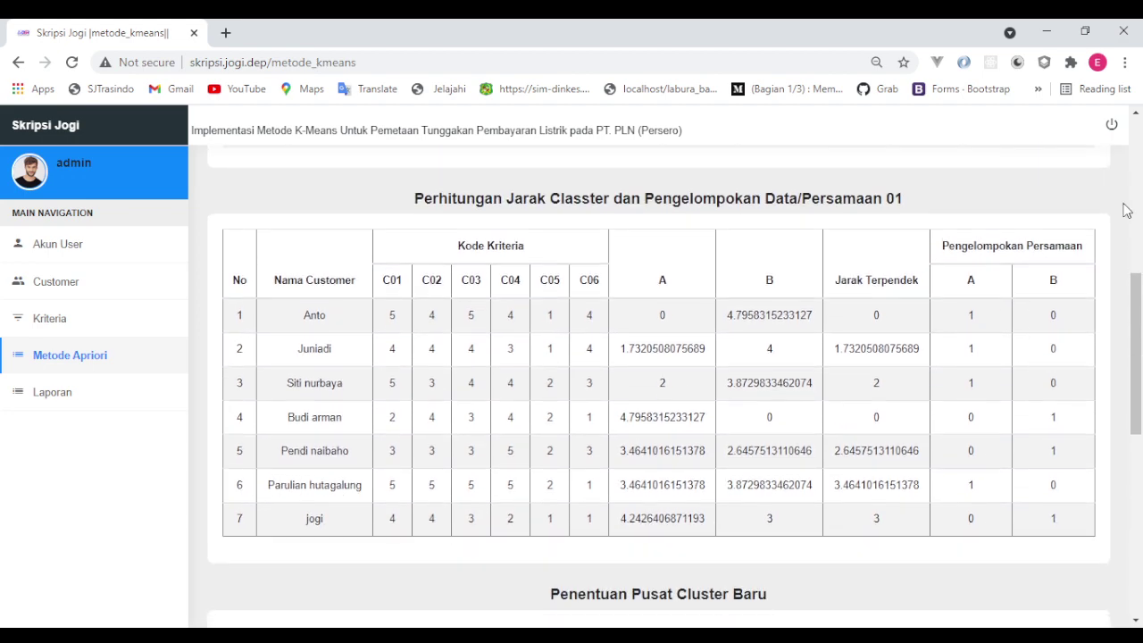
scroll(1058, 277, "down", 1)
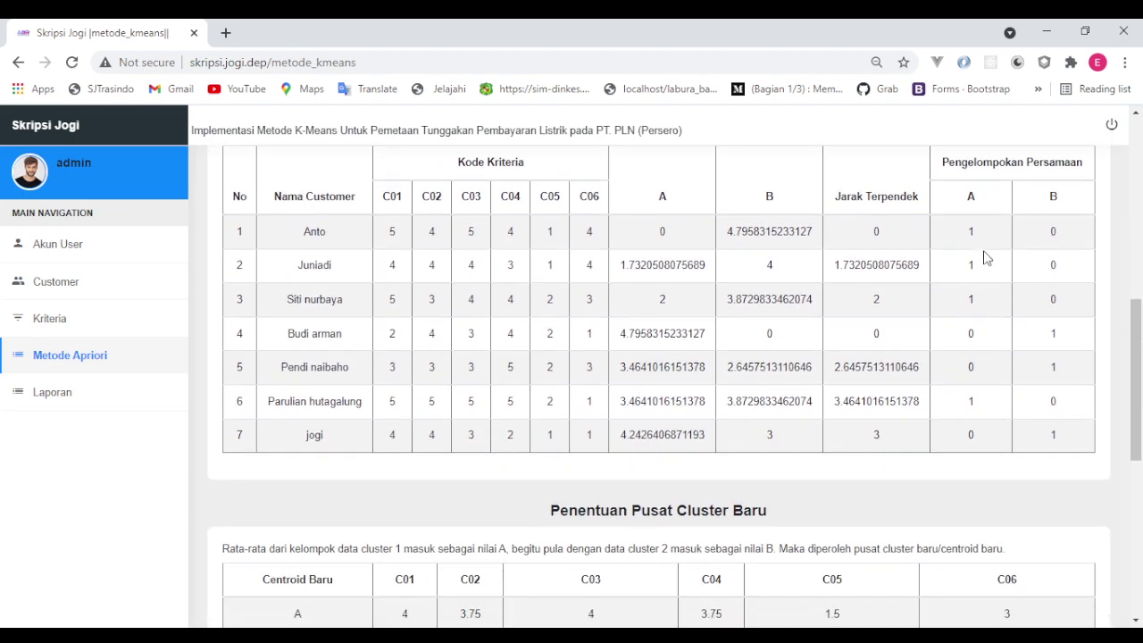
scroll(995, 241, "up", 1)
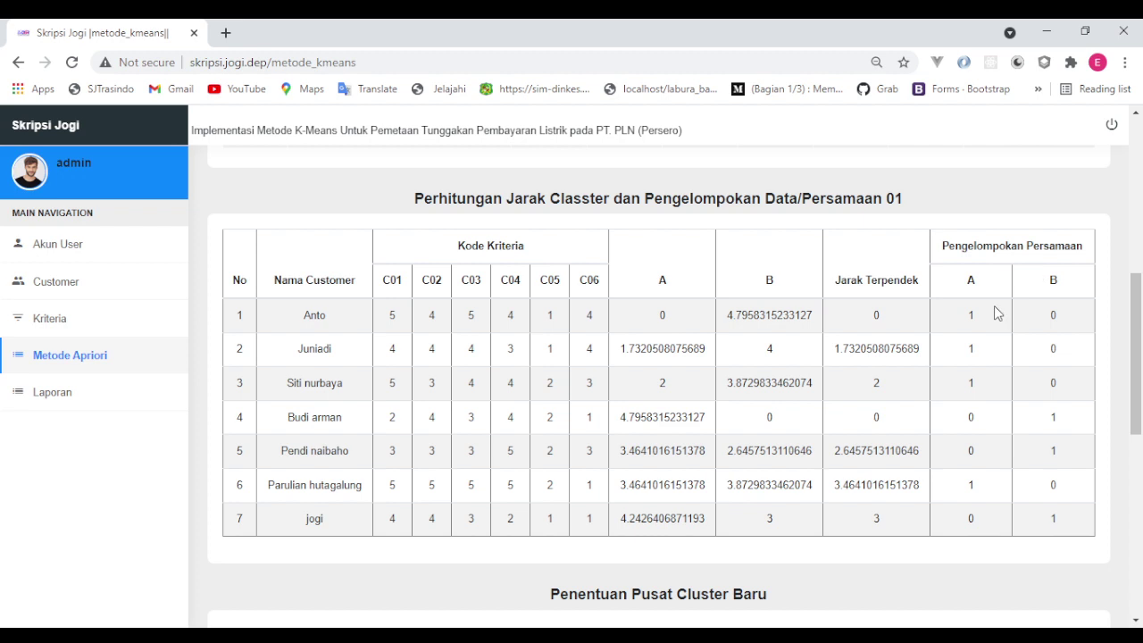
Step: Examine the new centroid values for A and B under Penentuan Pusat Cluster Baru
scroll(1000, 373, "down", 1)
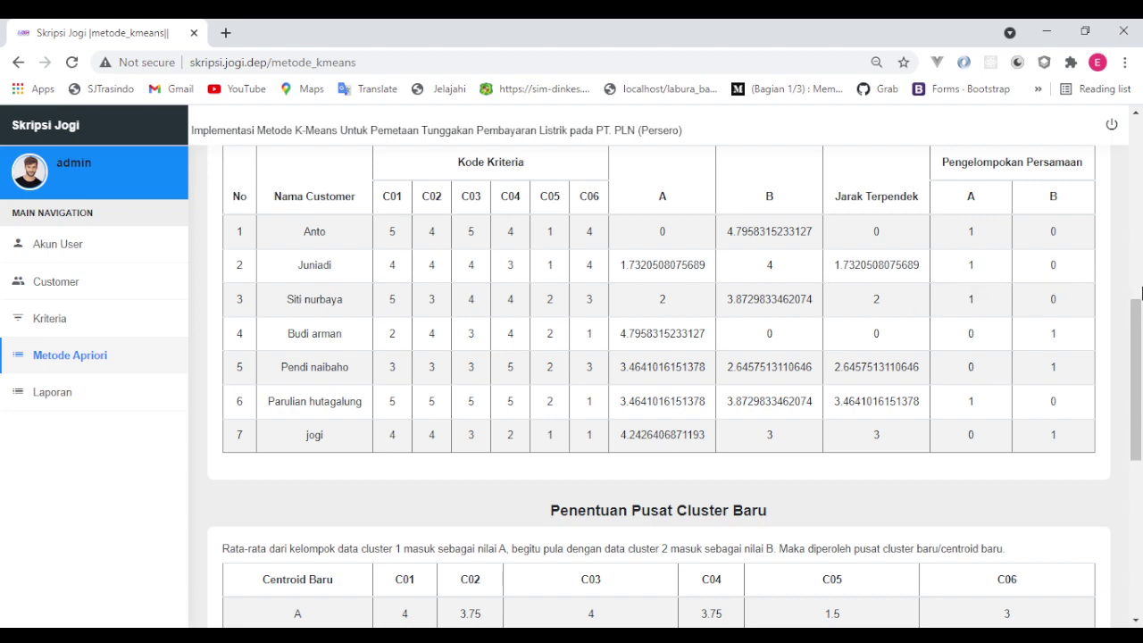
scroll(1039, 365, "down", 2)
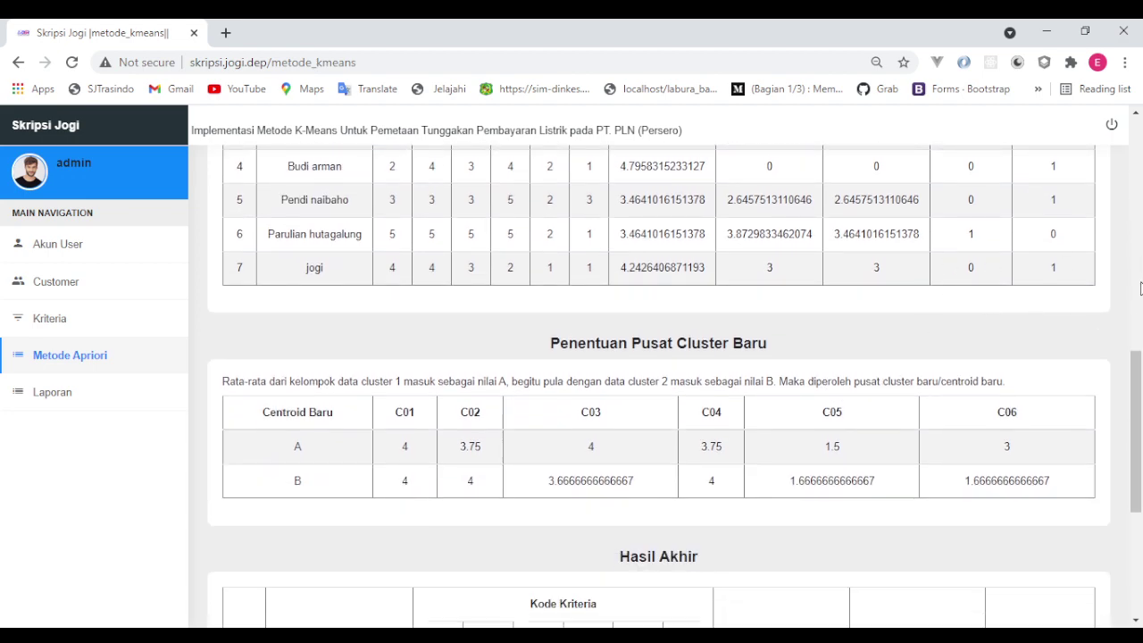
scroll(916, 318, "down", 2)
scroll(934, 234, "up", 1)
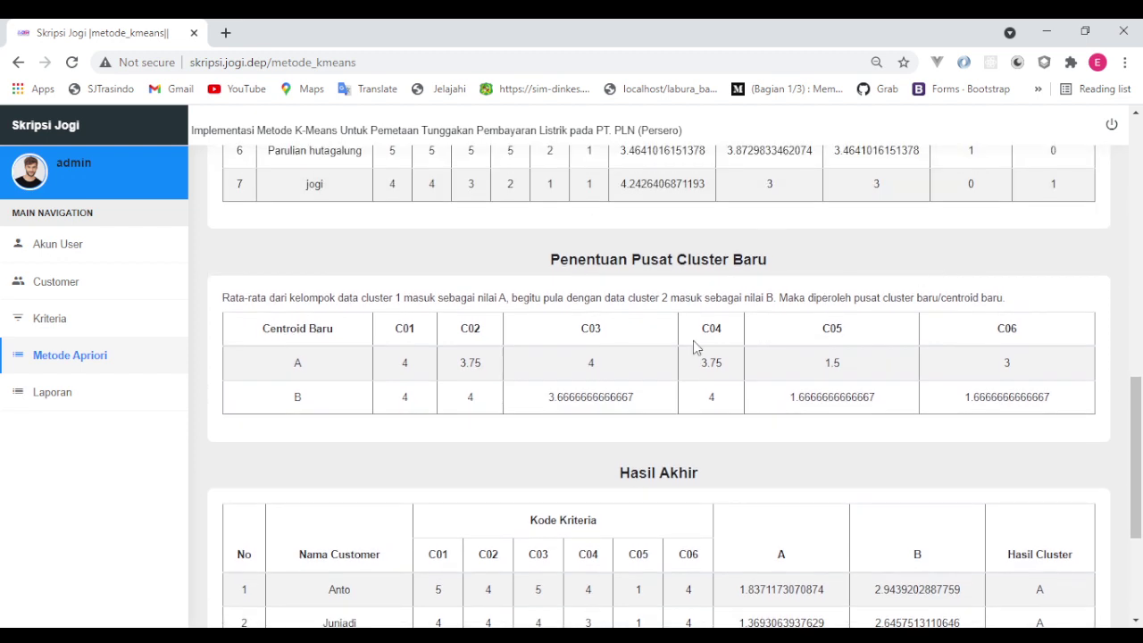